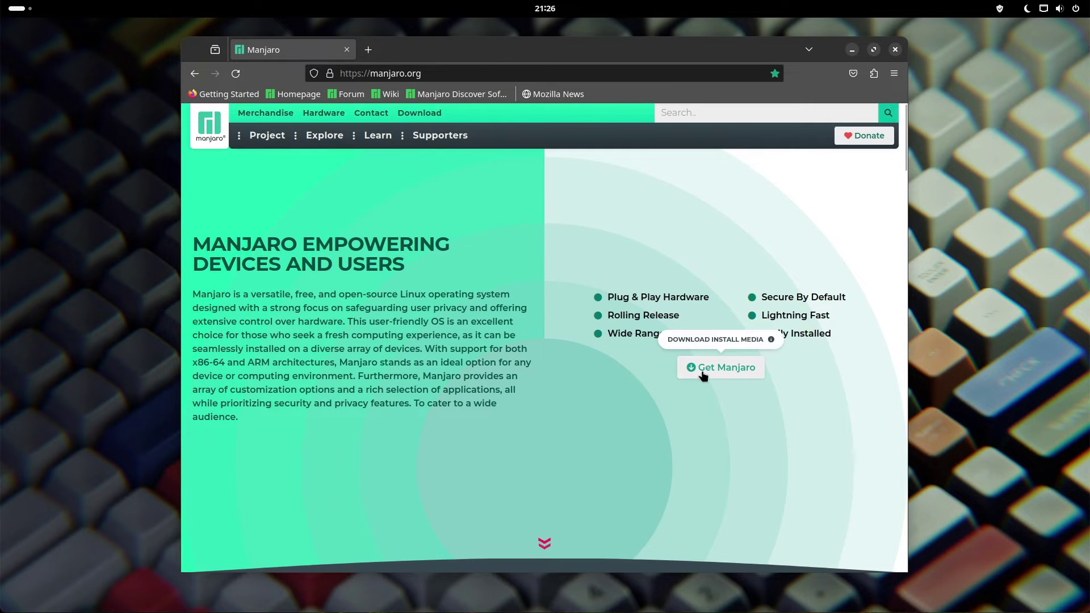
- Open the Manjaro downloads for X86_64, browse the official and community images, and show the GNOME desktop's download options
left_click(723, 372)
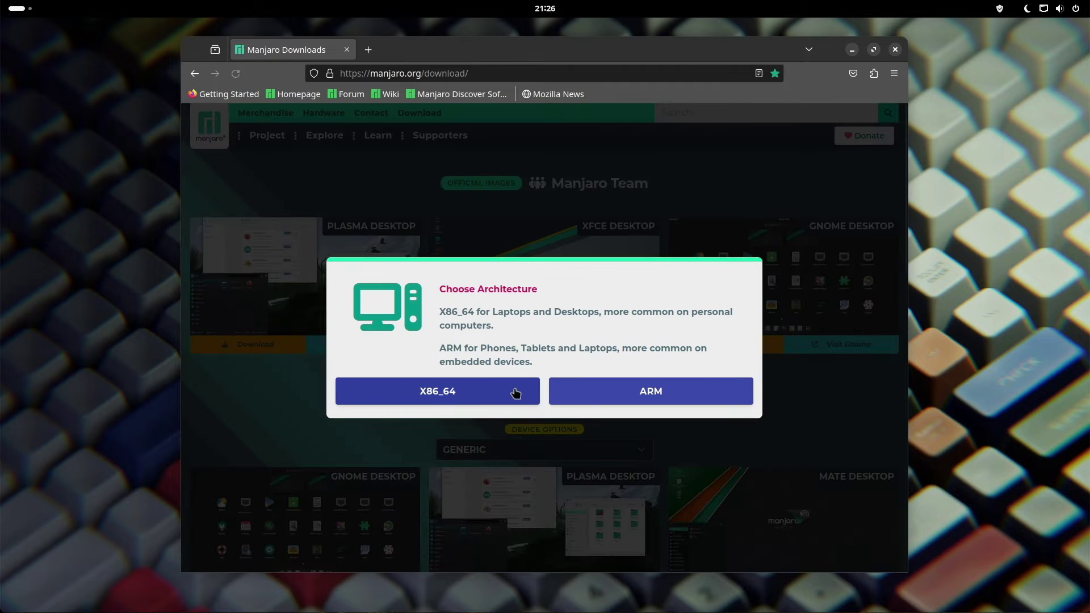
left_click(475, 393)
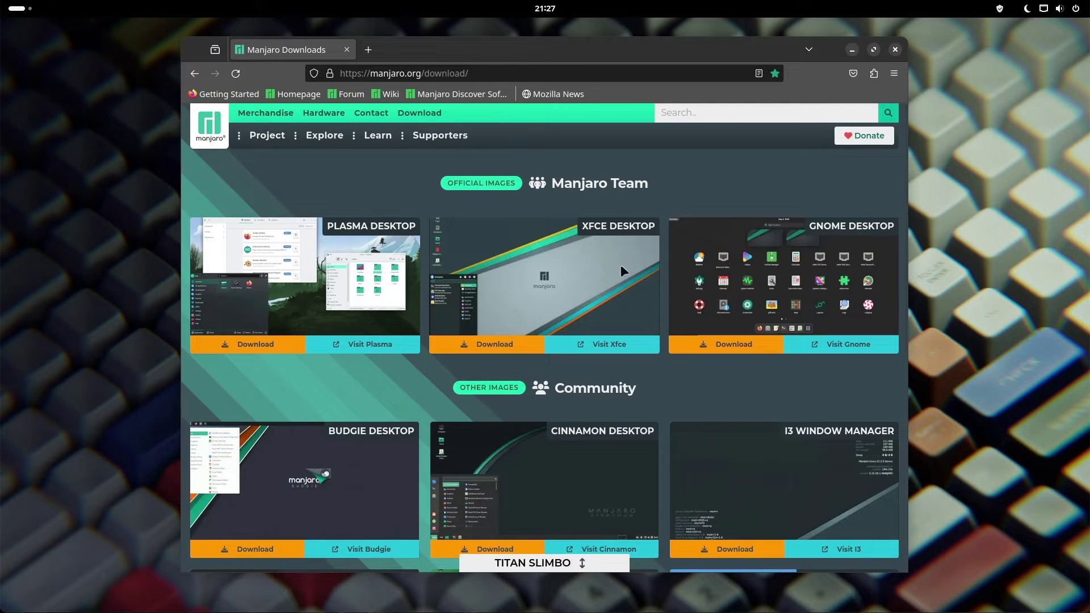
scroll(822, 382, "down", 5)
scroll(821, 379, "up", 1)
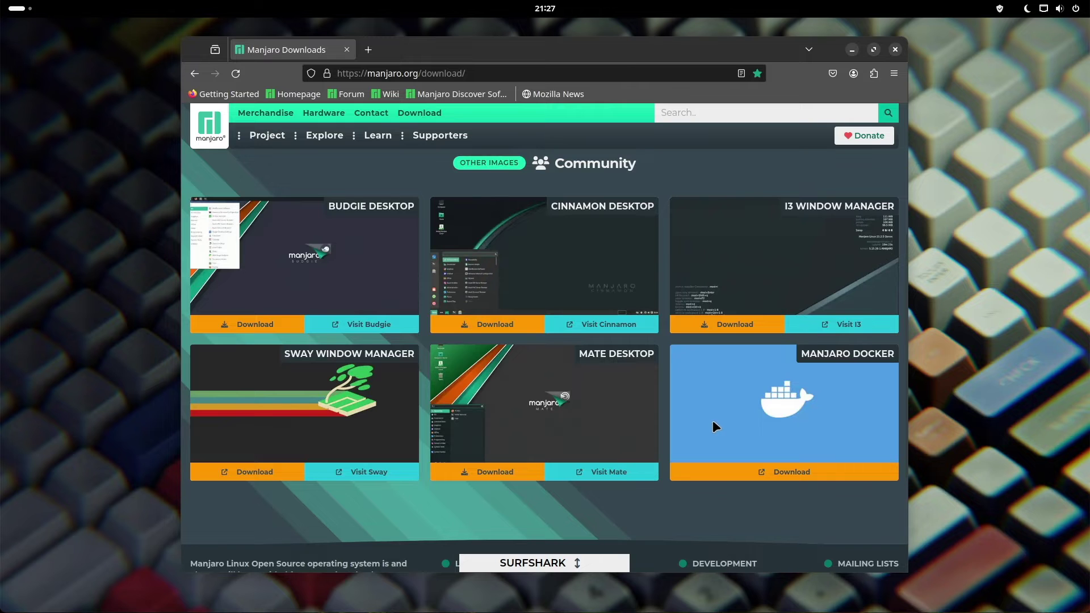
scroll(733, 369, "up", 4)
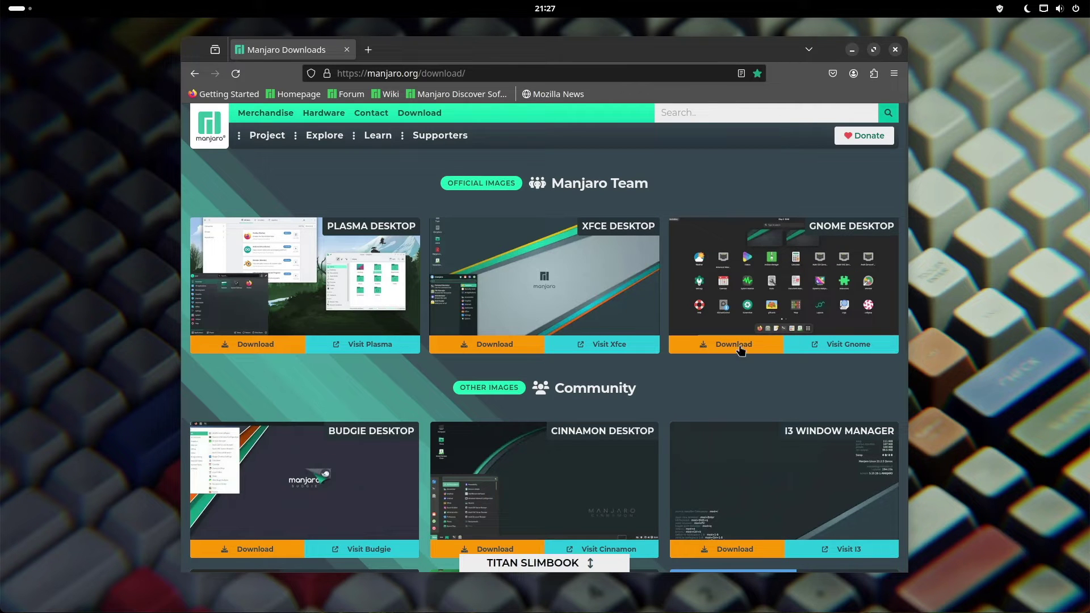
left_click(734, 346)
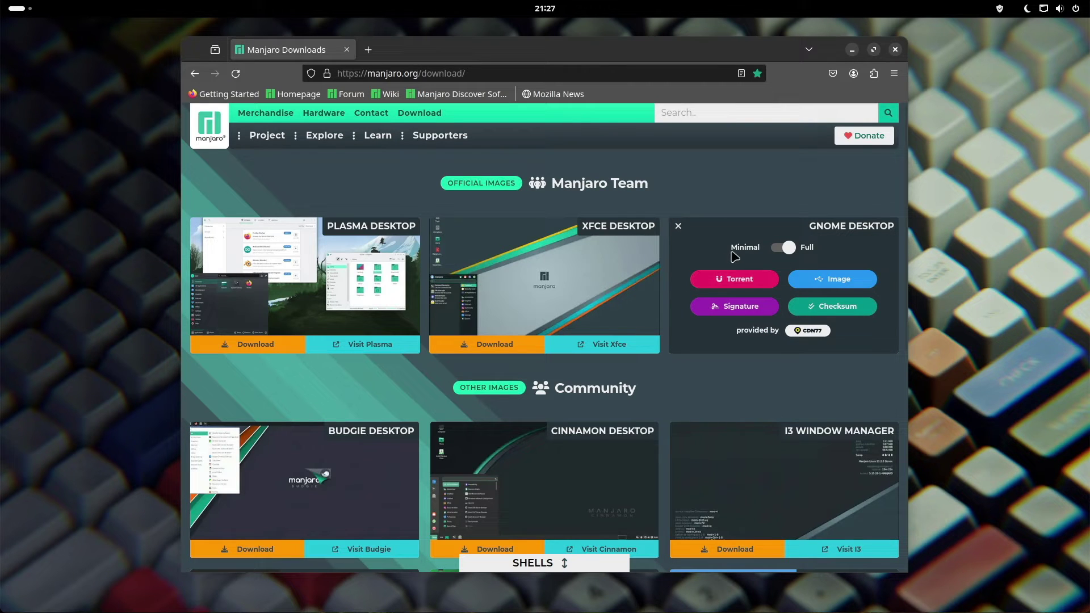
- Start downloading the full GNOME desktop image and cancel the download
left_click(840, 280)
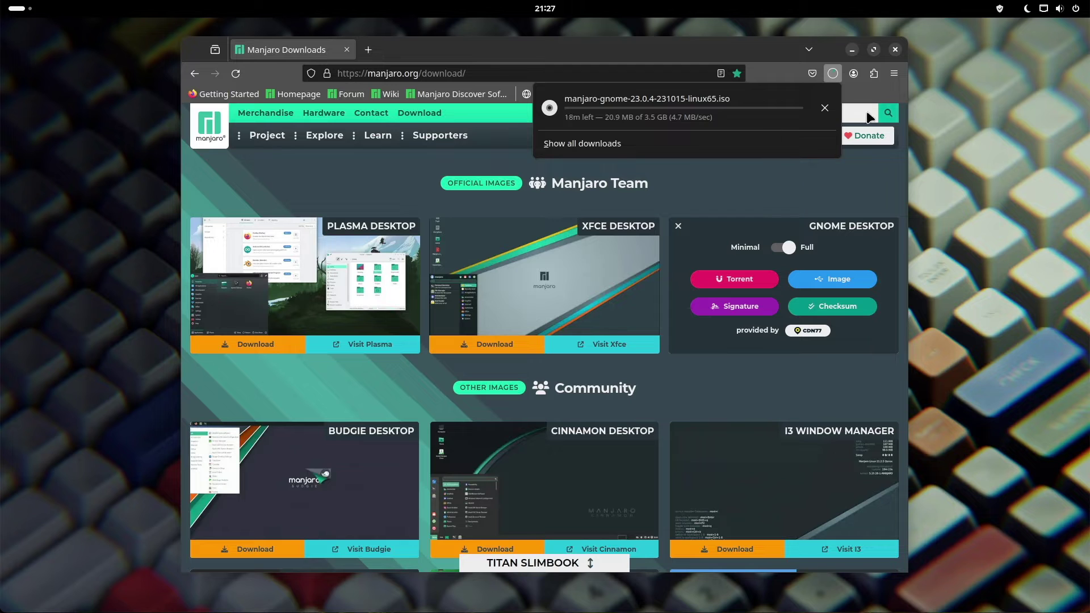
left_click(825, 108)
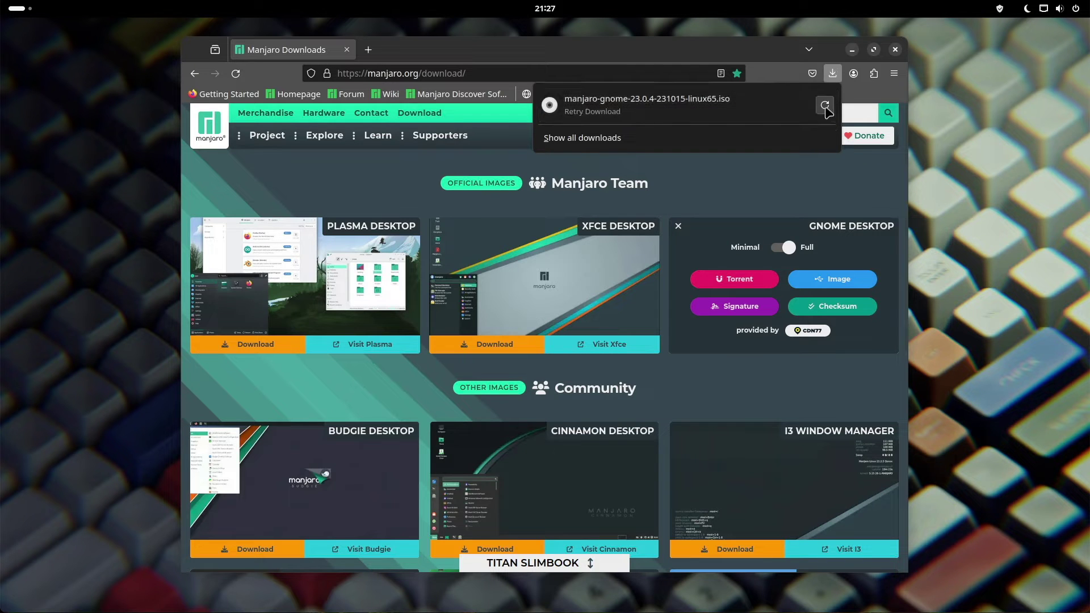
left_click(815, 176)
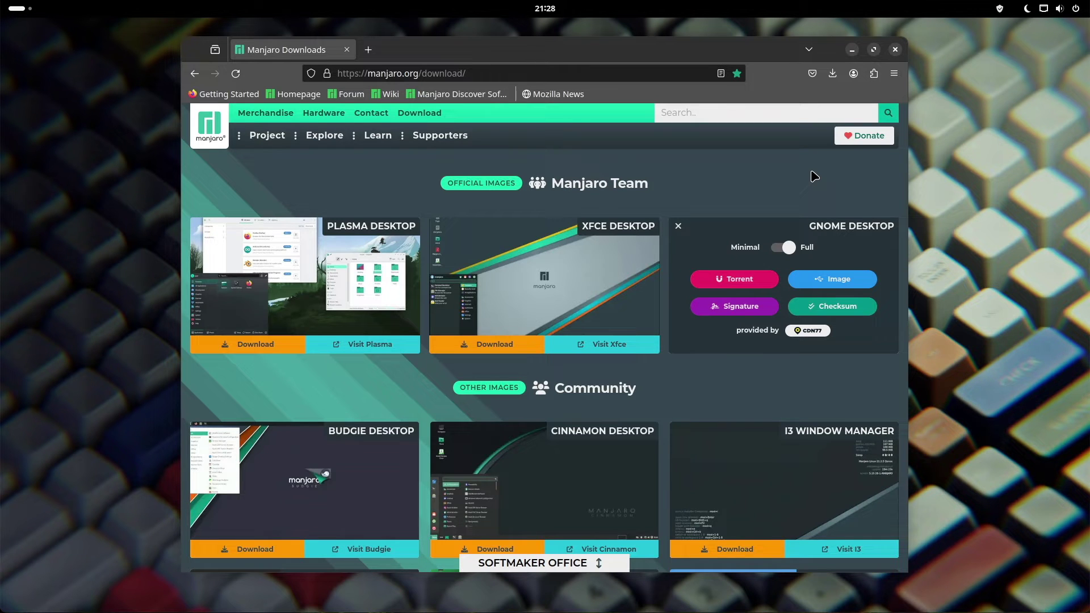
- Download the checksum file for the full GNOME desktop image and dismiss the downloads list
left_click(838, 306)
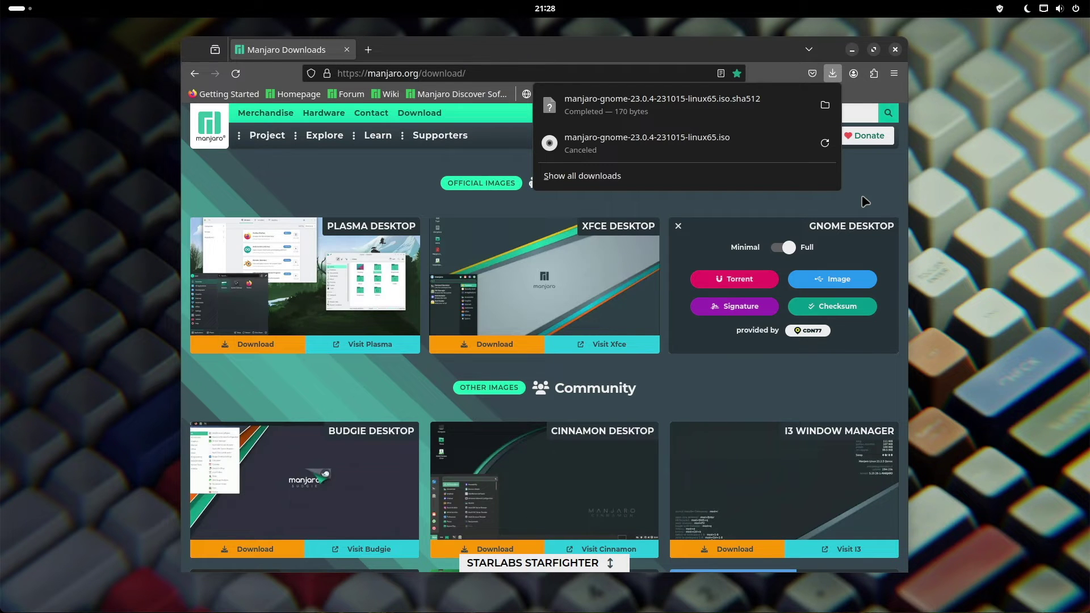
left_click(864, 201)
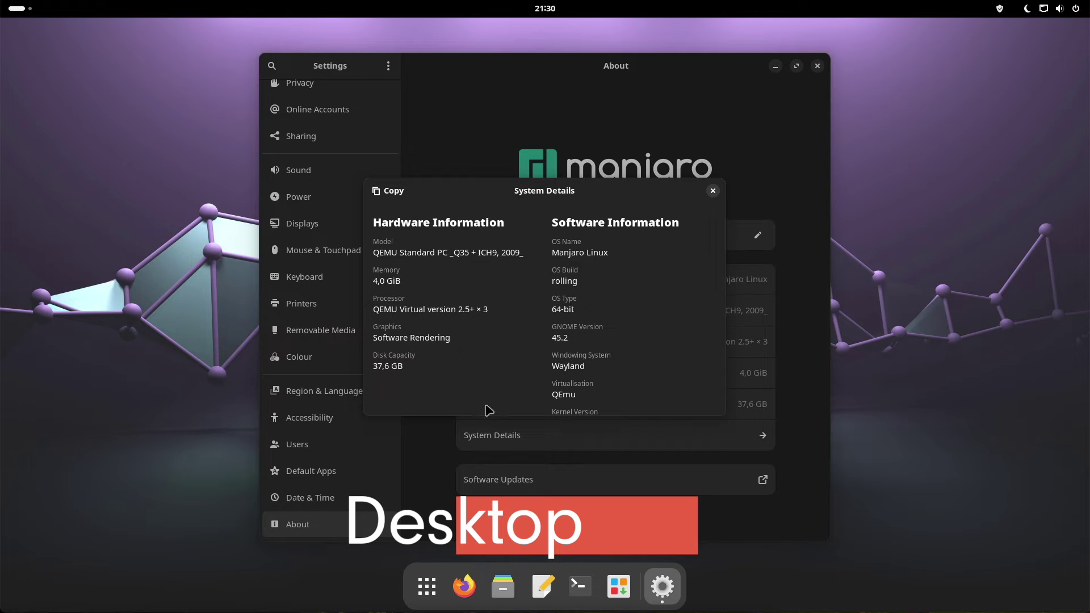
- Close the system details and minimise the Settings window
left_click(712, 193)
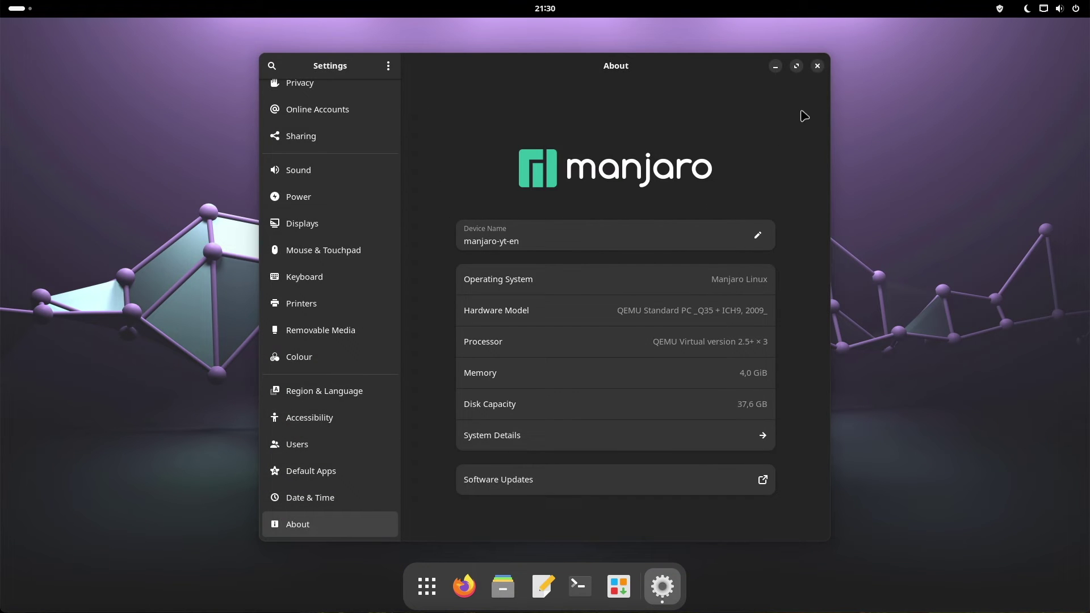
left_click(775, 67)
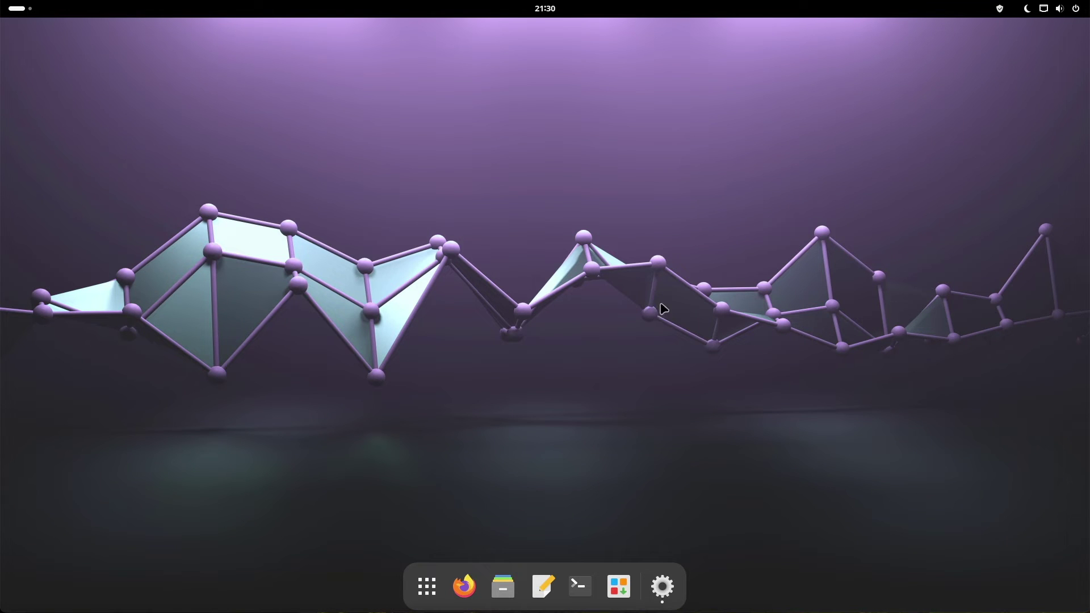
- Look at the home folder in Files and at the overview of open windows and workspaces
left_click(503, 584)
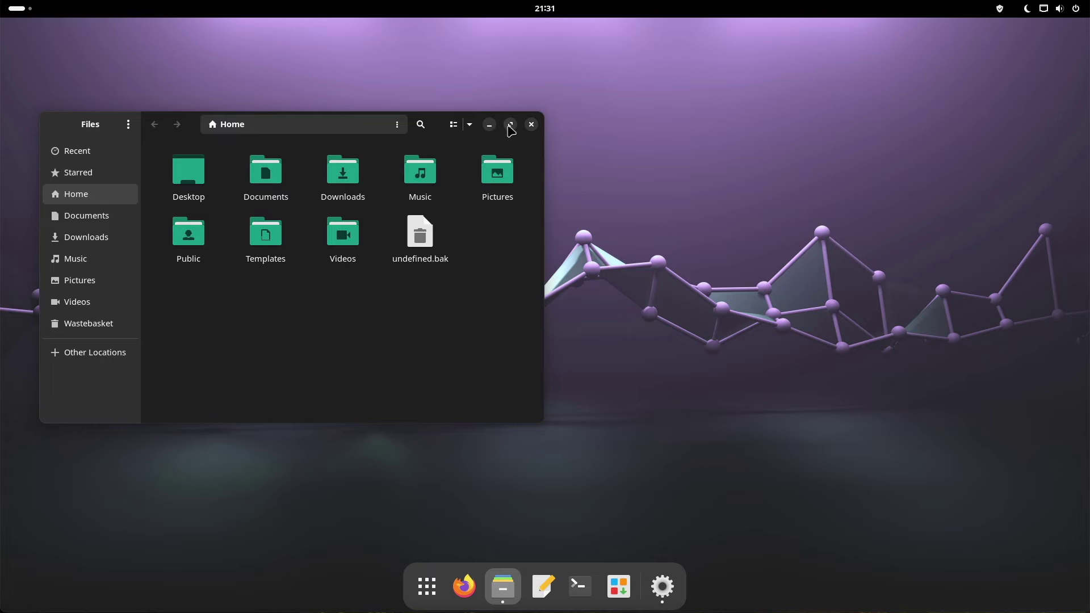
left_click(531, 124)
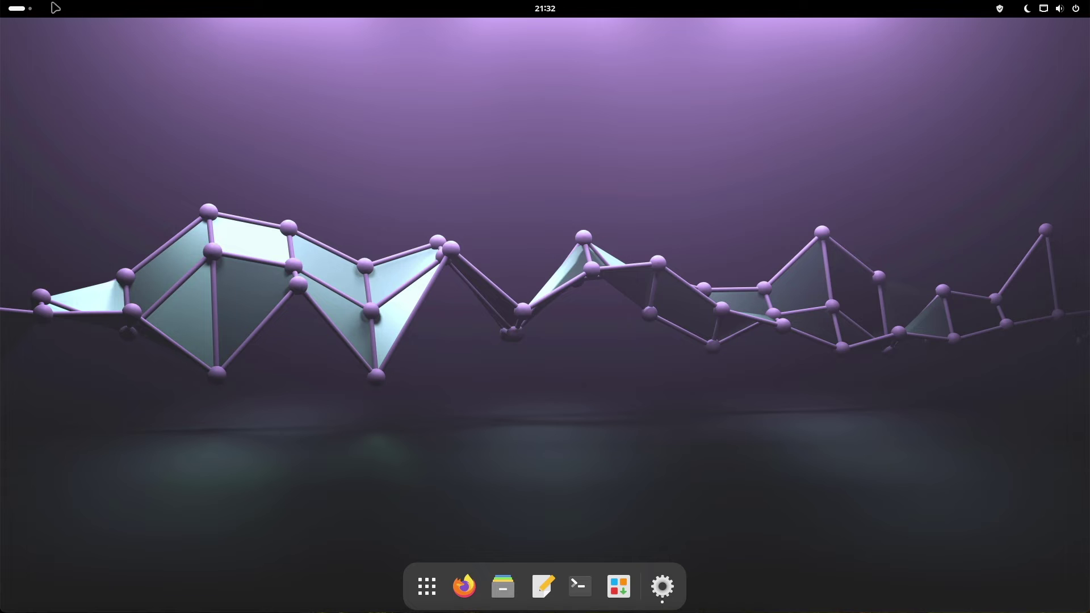
left_click(29, 14)
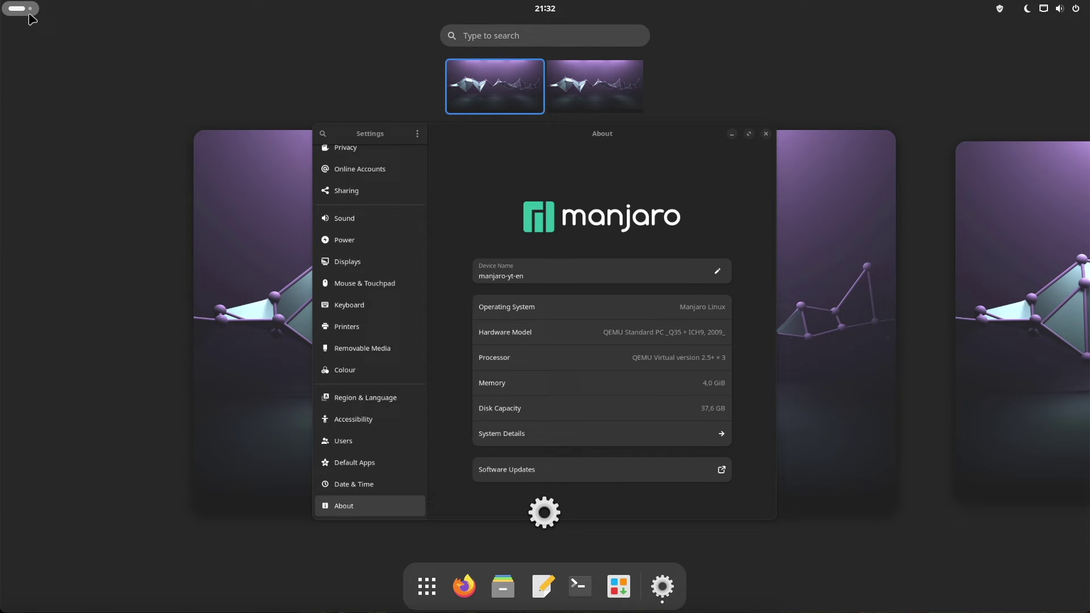
left_click(616, 100)
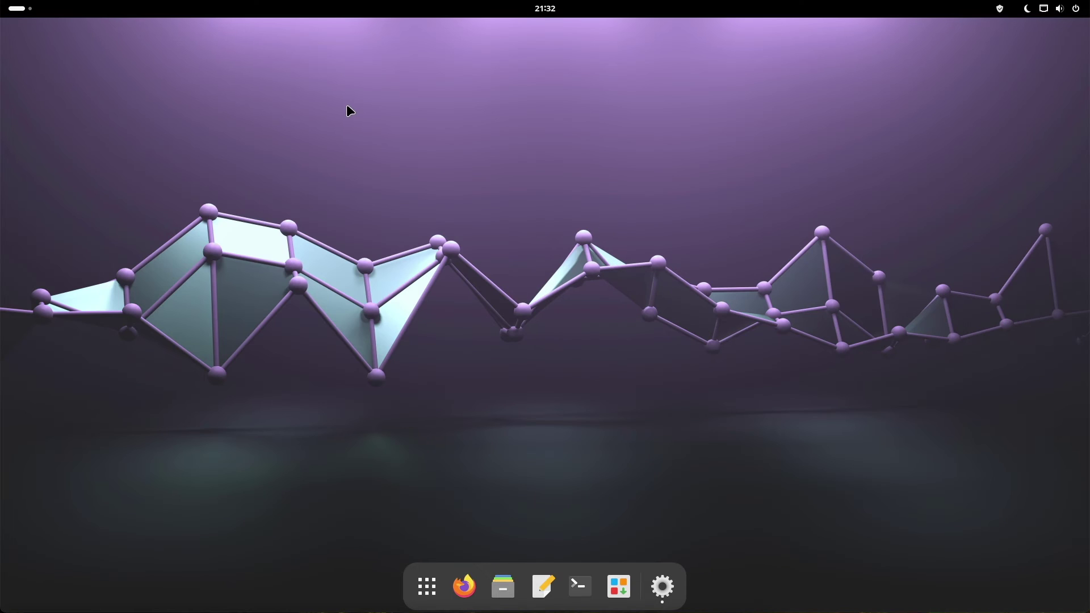
- View the calendar with notifications and the quick system settings, closing each again
left_click(539, 10)
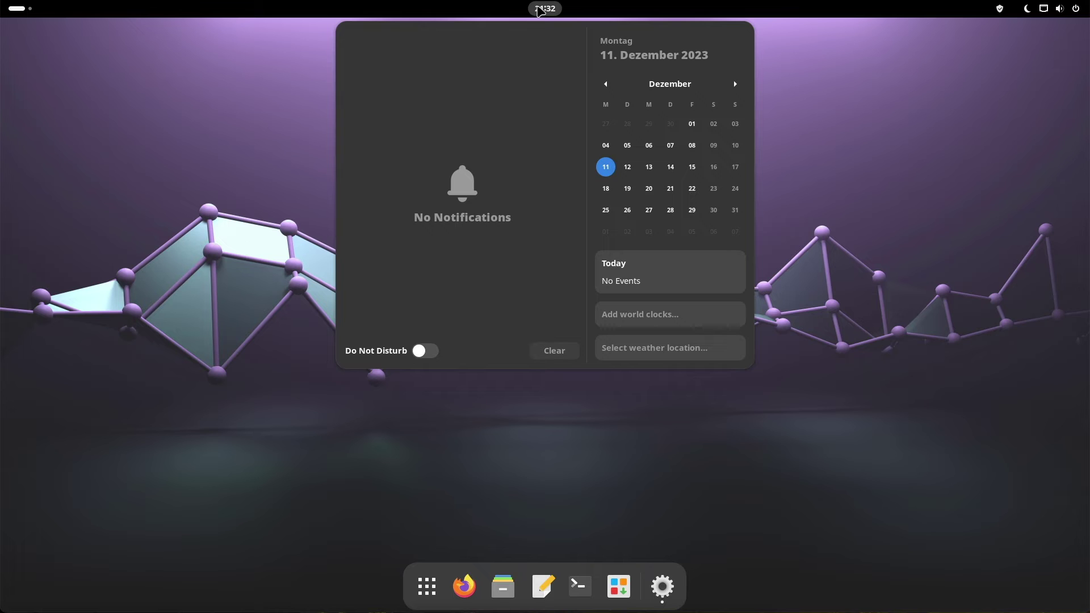
left_click(539, 10)
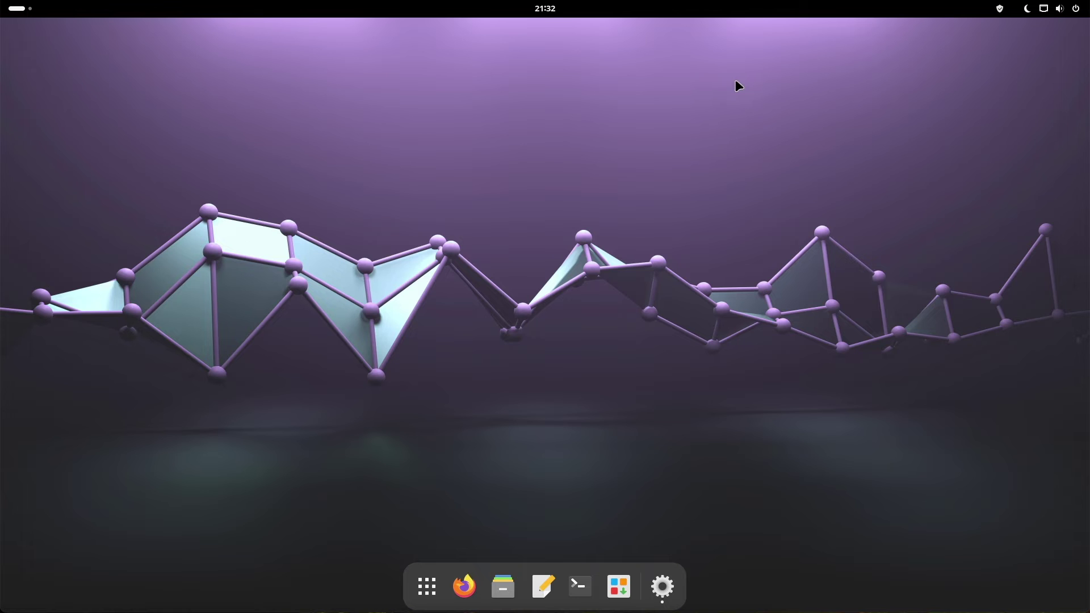
left_click(999, 9)
left_click(1006, 10)
left_click(1033, 12)
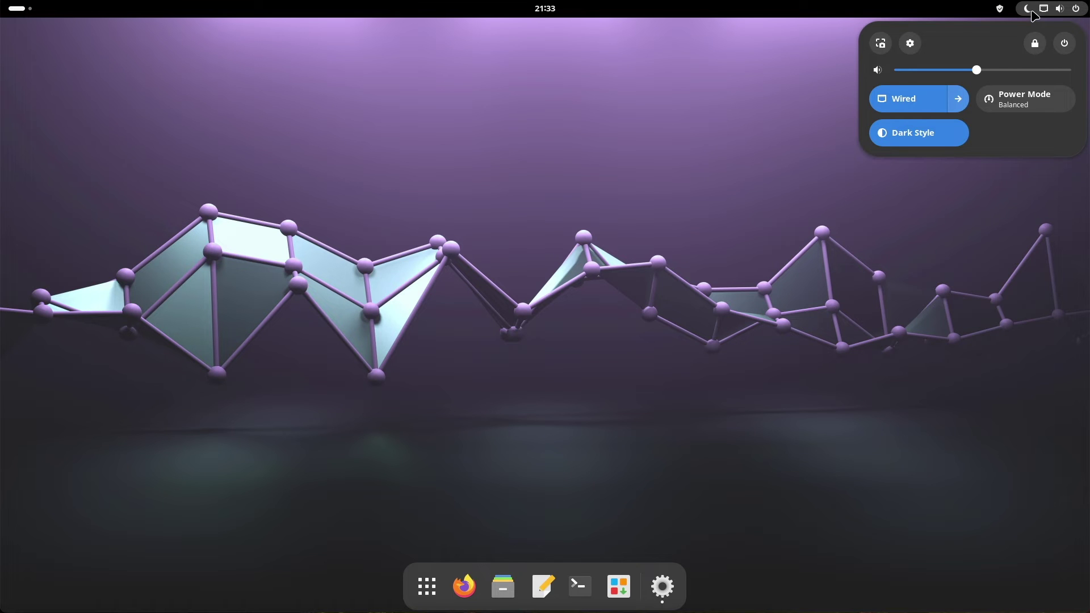
left_click(1033, 13)
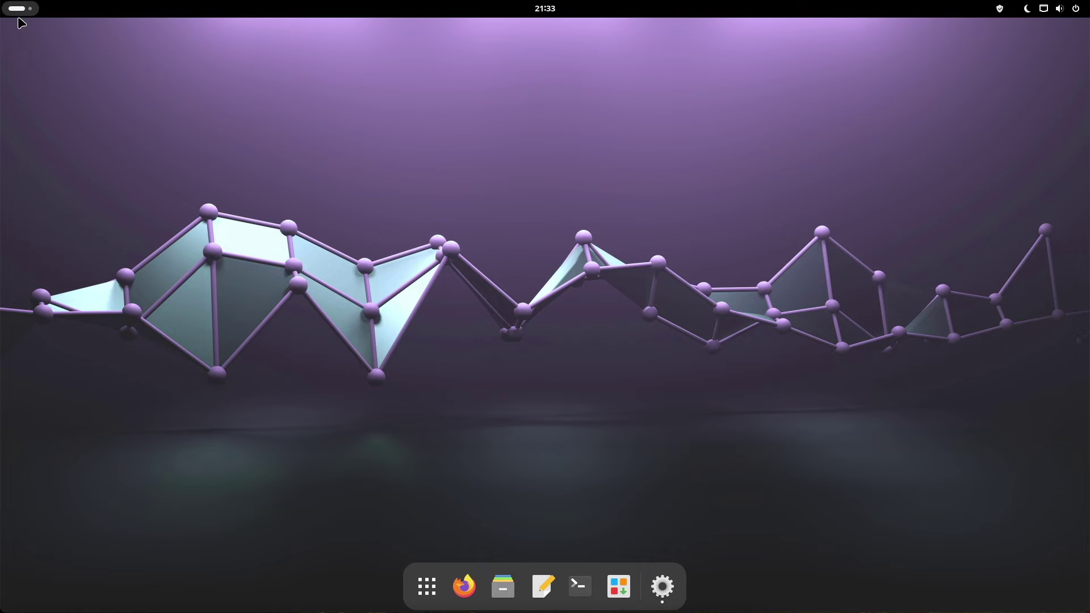
- Search the applications for "layout" and open Layout Switcher
left_click(17, 12)
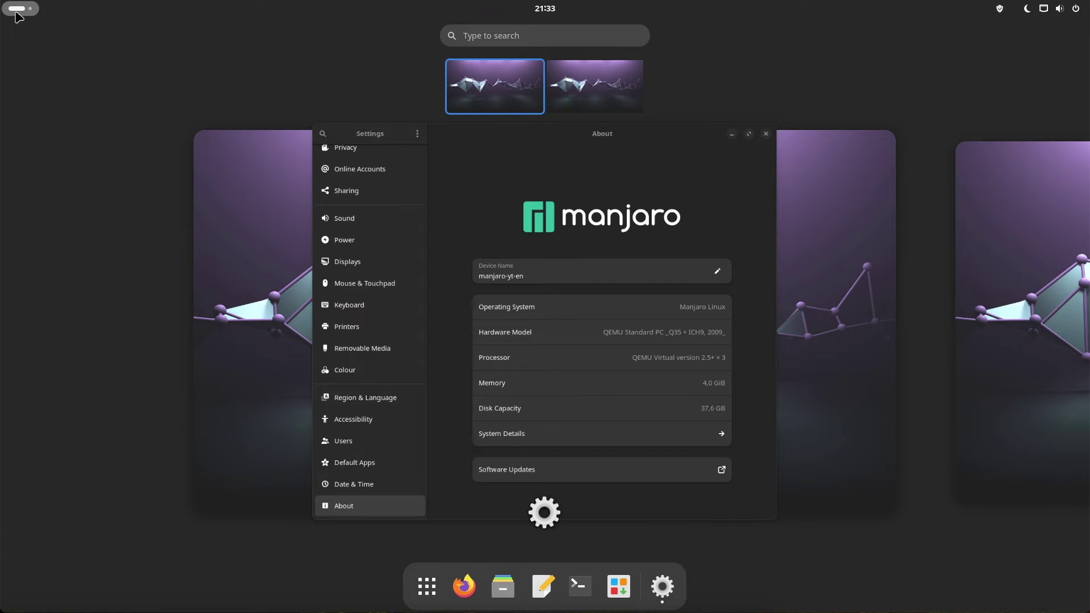
type("layout")
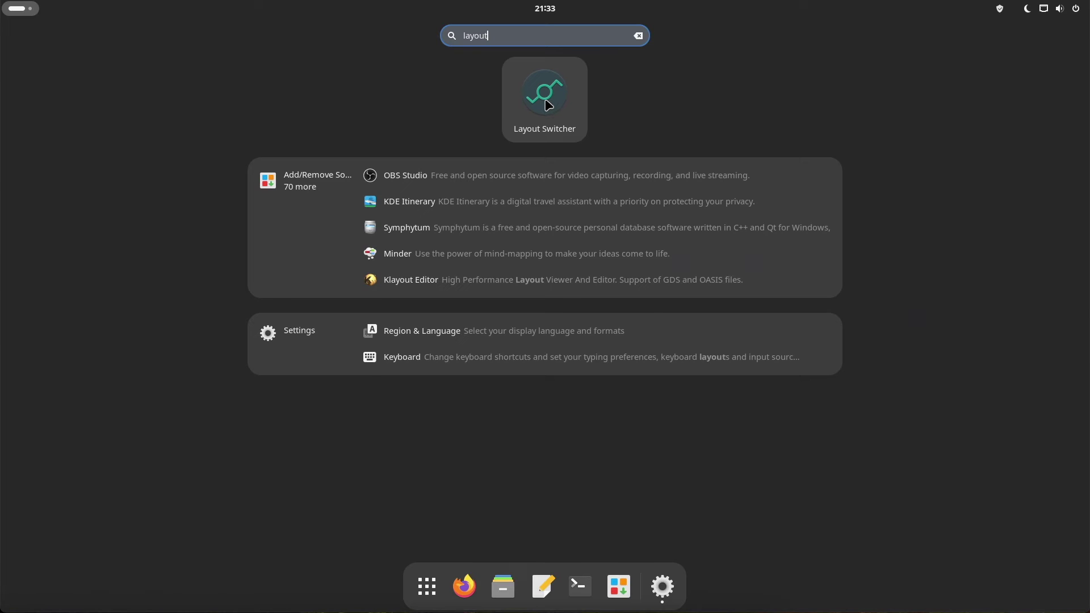
left_click(544, 97)
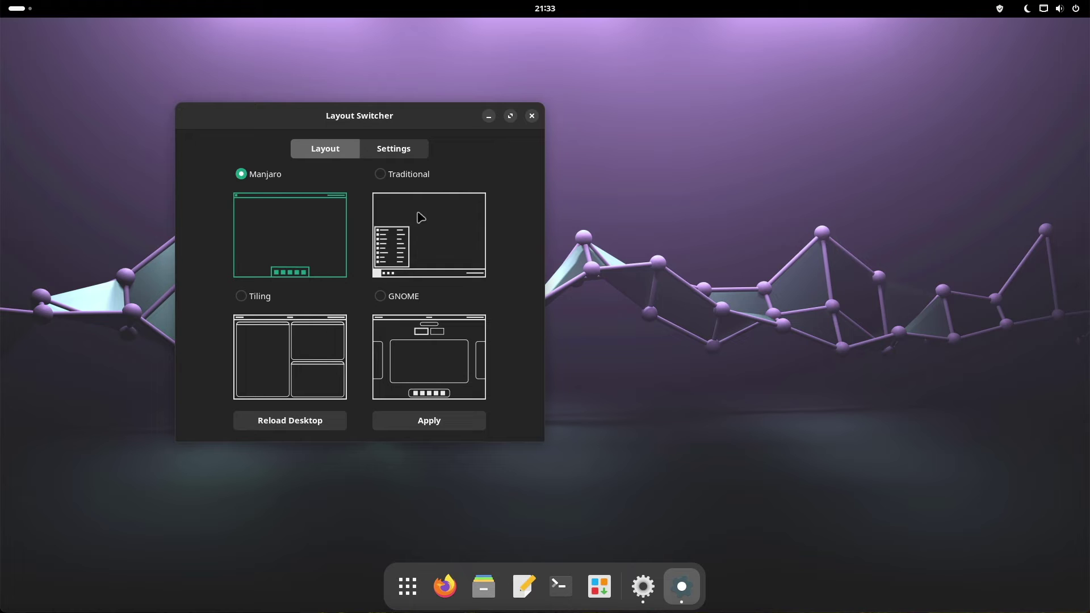
- Apply the Traditional desktop layout and check its application menu
left_click(383, 174)
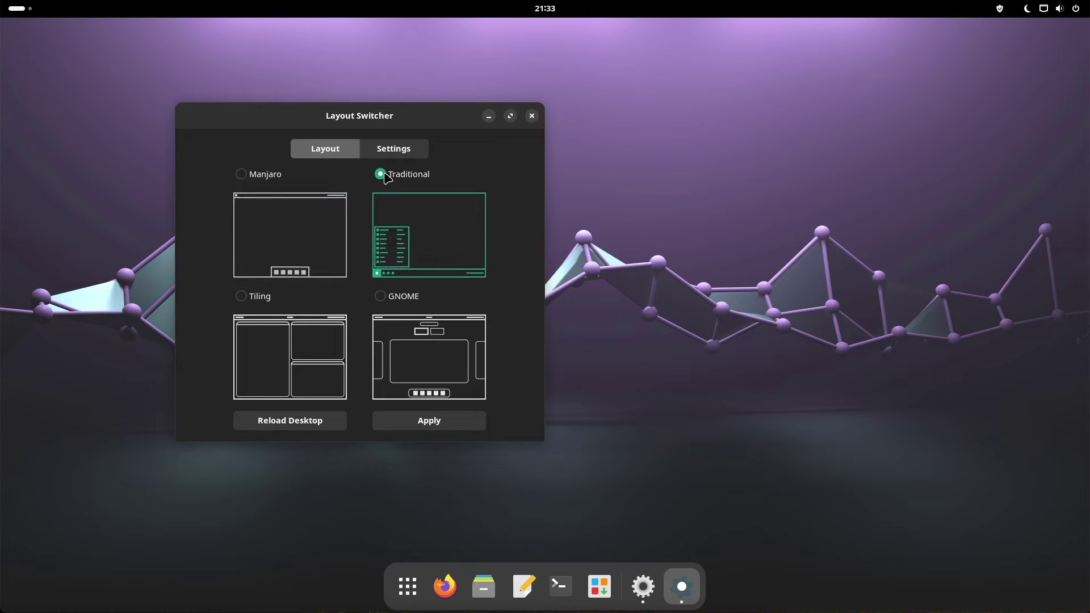
left_click(448, 414)
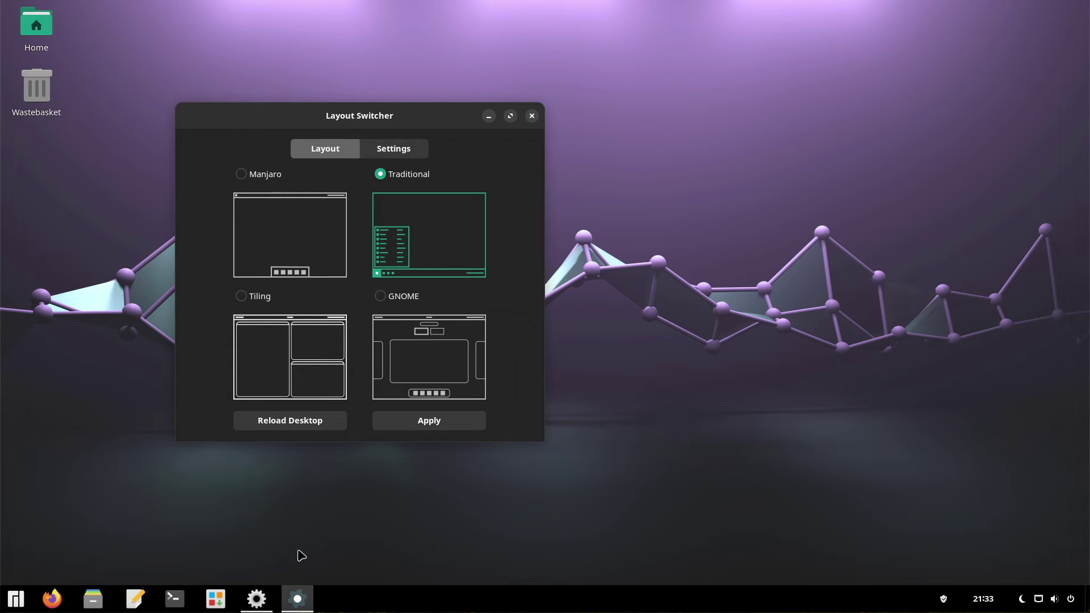
left_click(18, 601)
left_click(18, 601)
- Apply the Tiling desktop layout and open Files beside the Layout Switcher window
left_click(242, 297)
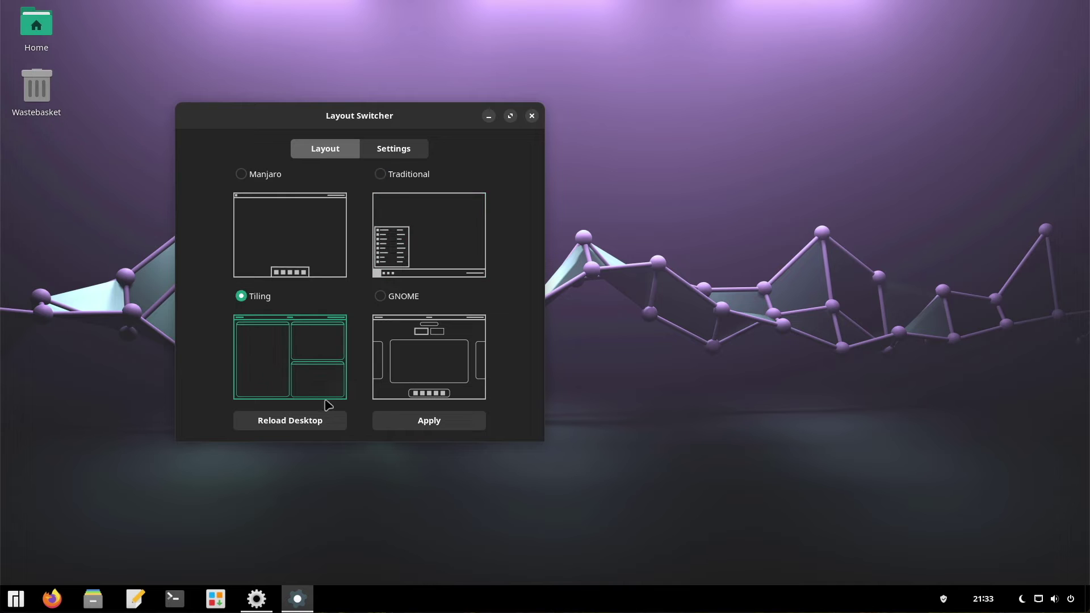
left_click(436, 420)
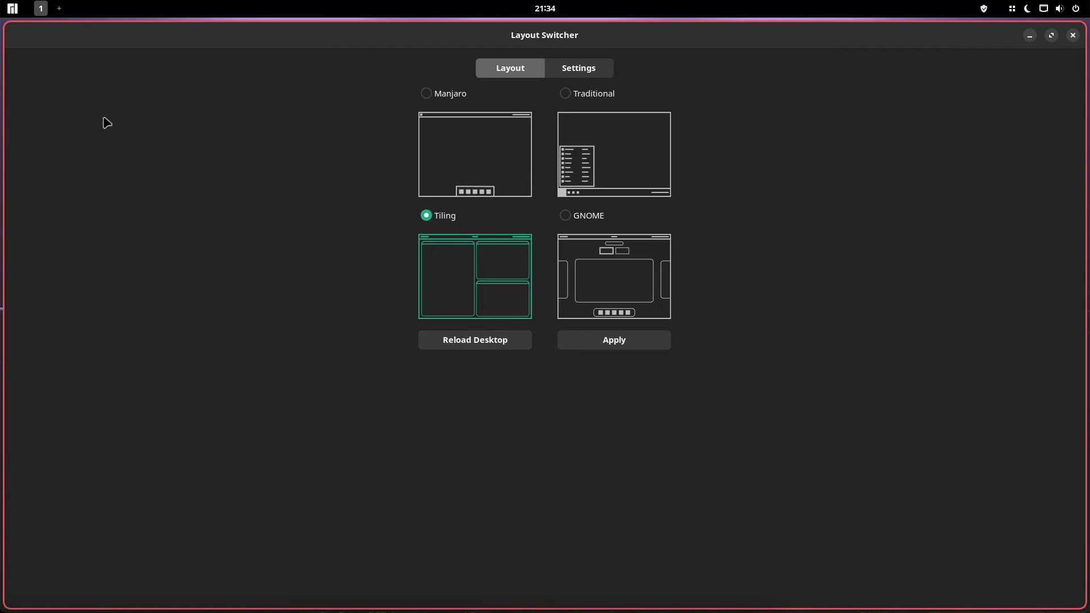
left_click(11, 9)
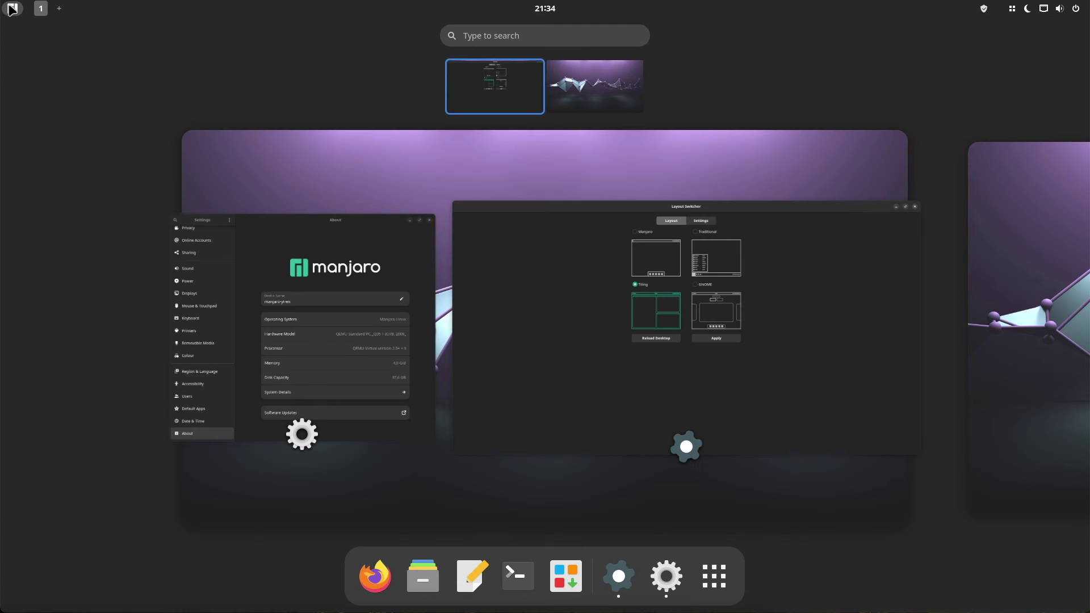
left_click(422, 574)
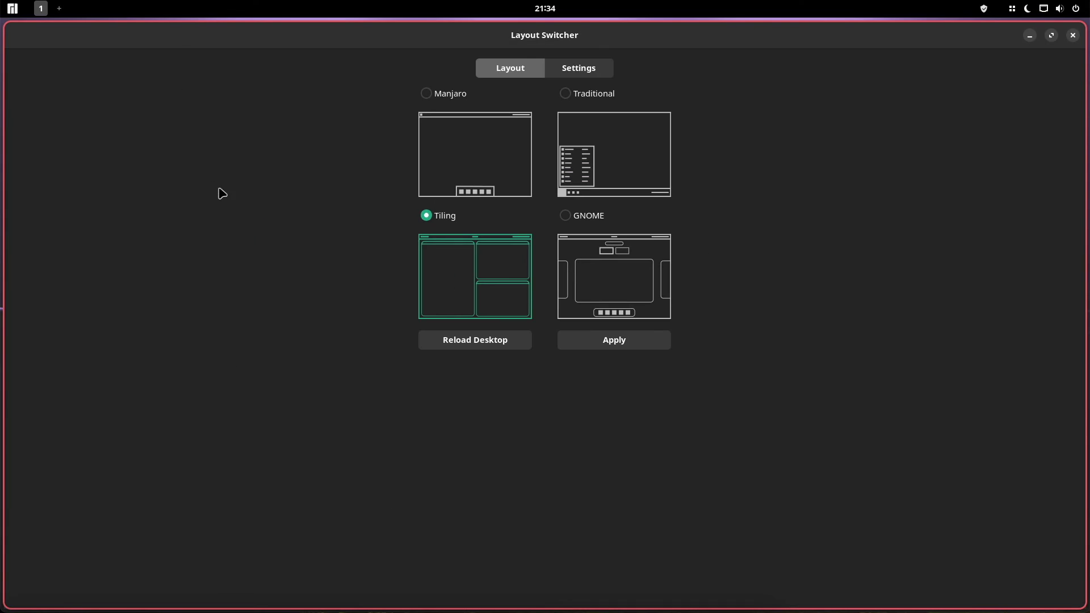
left_click(325, 280)
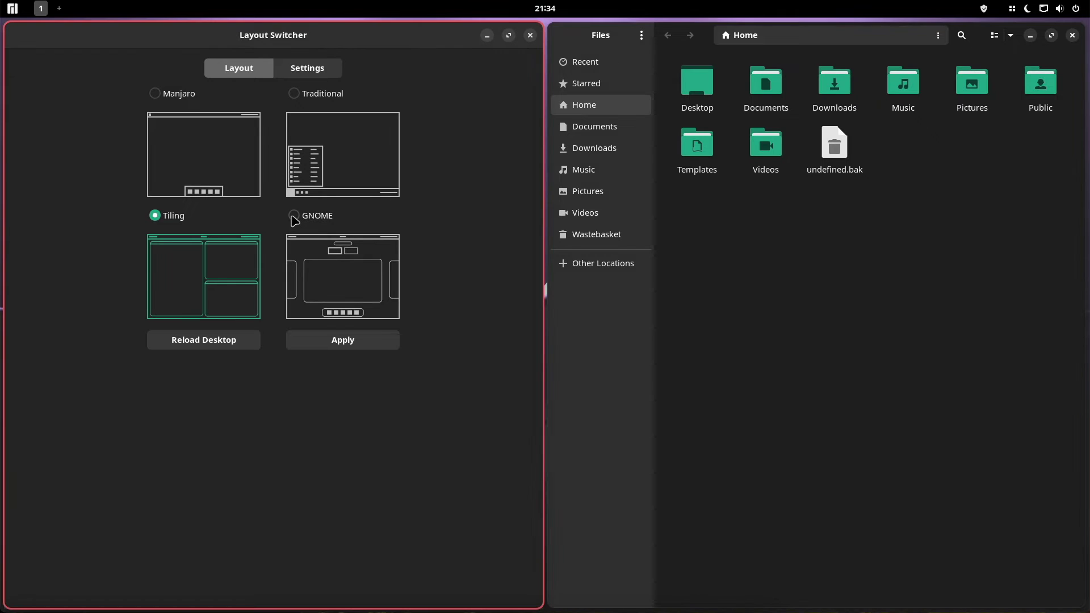
- Apply the GNOME desktop layout and switch back to the Manjaro layout
left_click(351, 338)
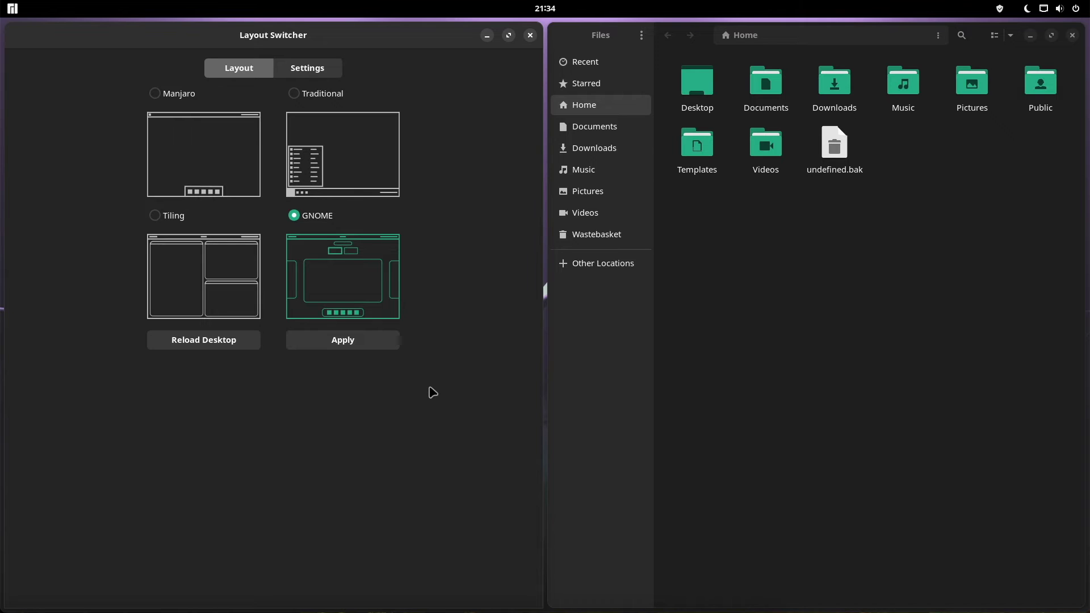
left_click(154, 93)
left_click(347, 341)
- Close the Files window and move the Layout Switcher window away from the screen edge
left_click(1073, 36)
left_click_drag(382, 36, 631, 71)
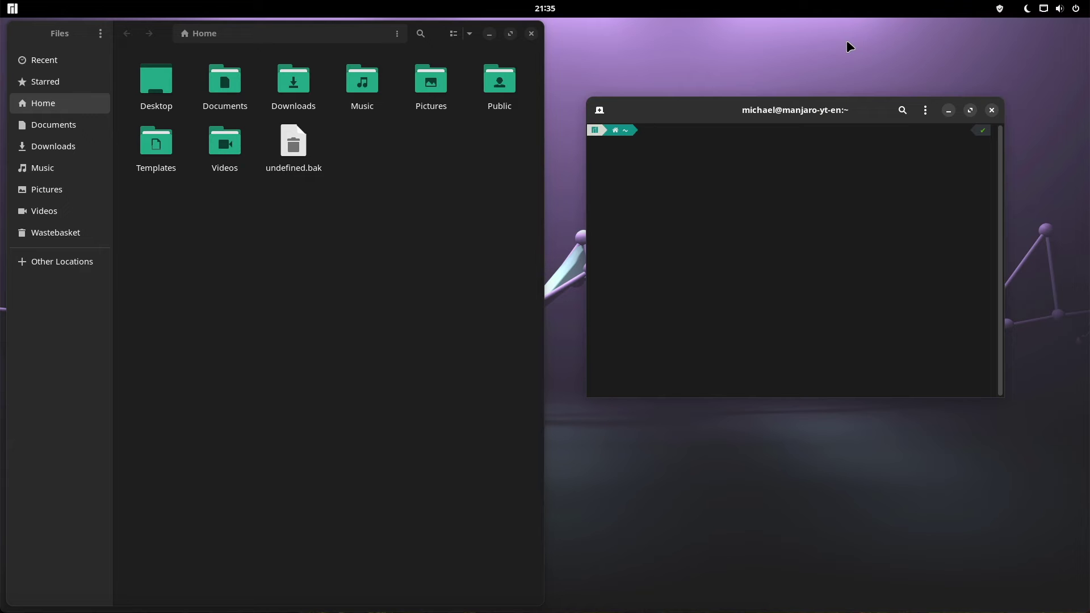
- Turn off Dark Style to give the desktop a light appearance and close the quick settings
left_click(1068, 13)
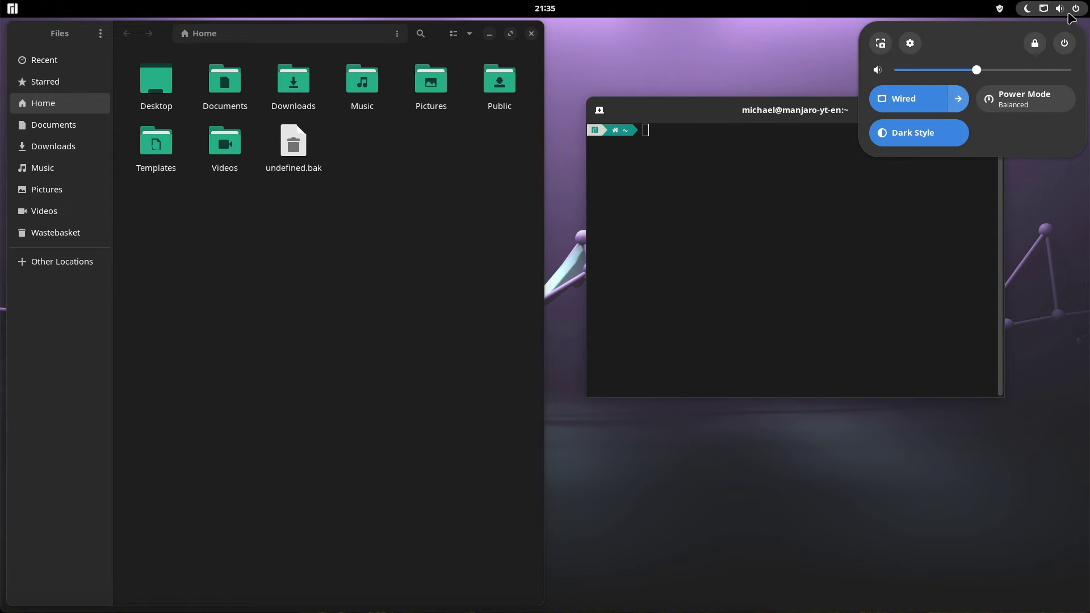
left_click(910, 137)
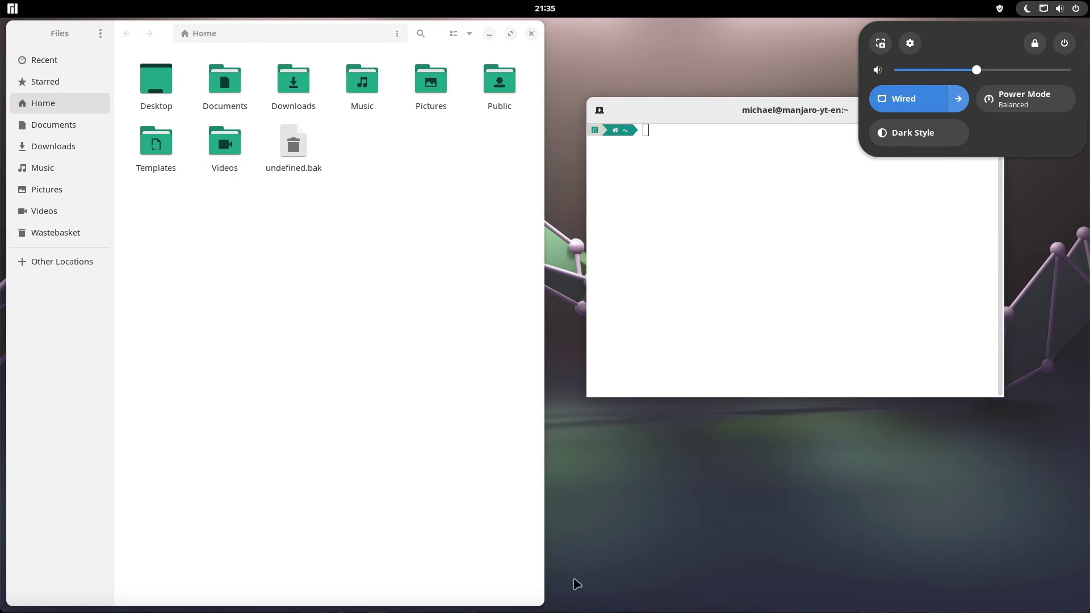
left_click(541, 603)
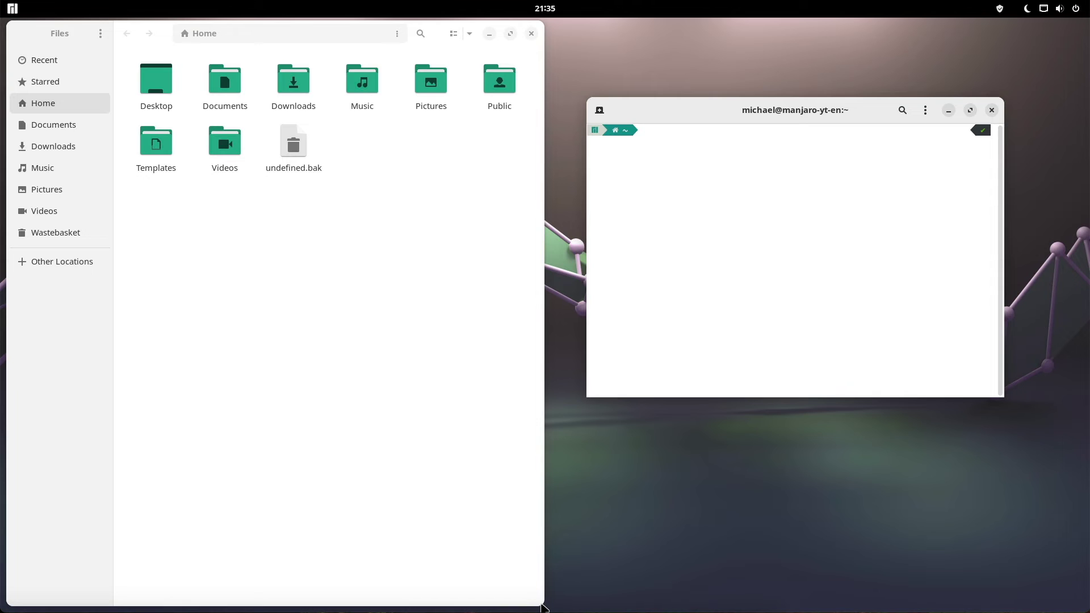
- Move the Files window away from the screen edge and turn on Dark Style for the desktop
left_click(541, 602)
left_click_drag(532, 26, 448, 67)
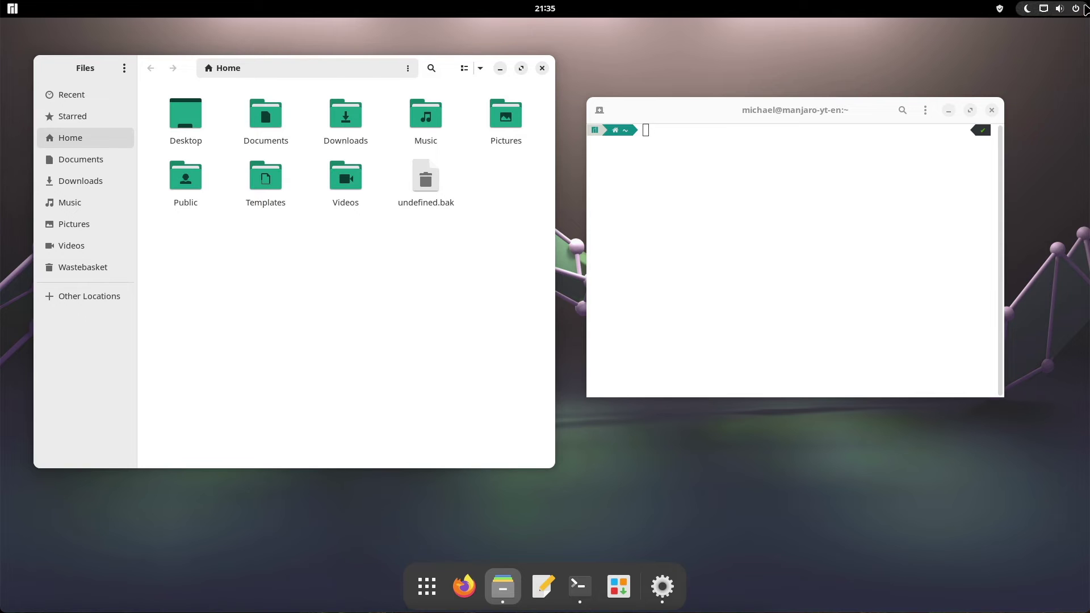
left_click(1064, 9)
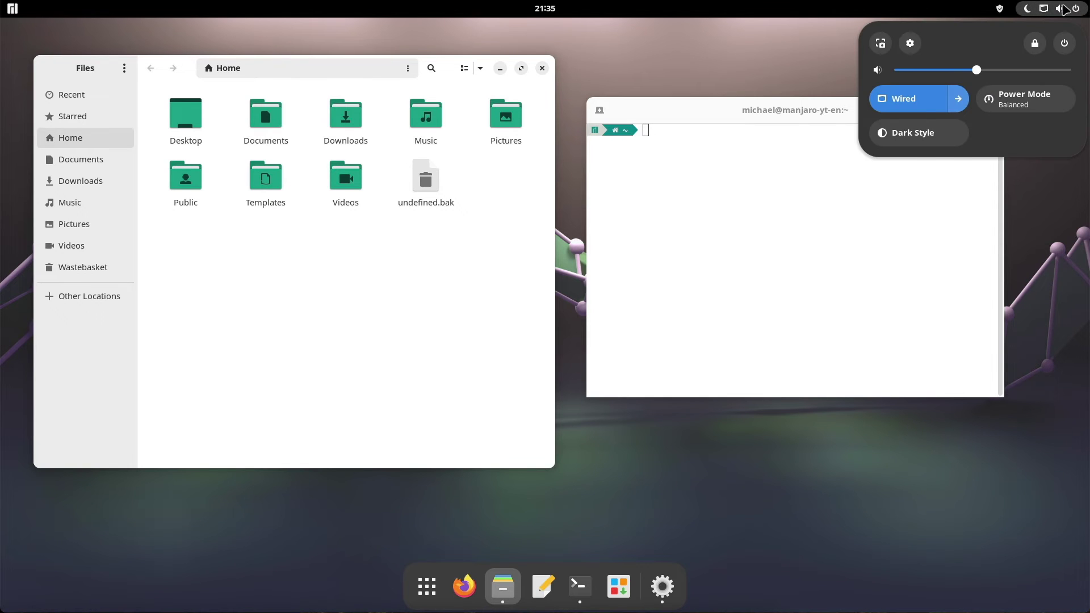
left_click(923, 137)
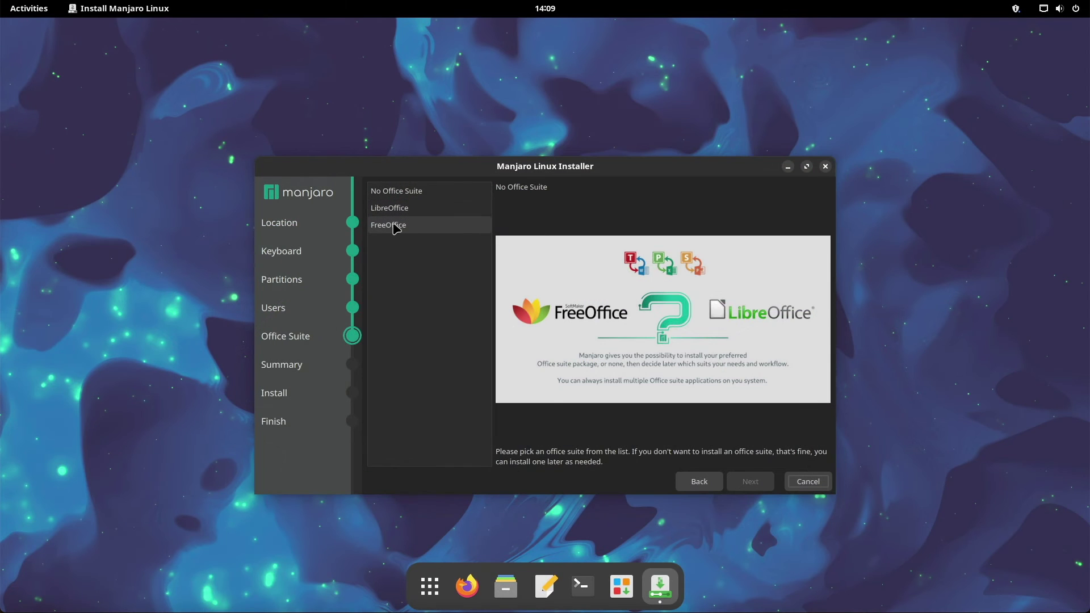
- Preview the FreeOffice and LibreOffice choices on the installer's Office Suite page and select FreeOffice
left_click(396, 229)
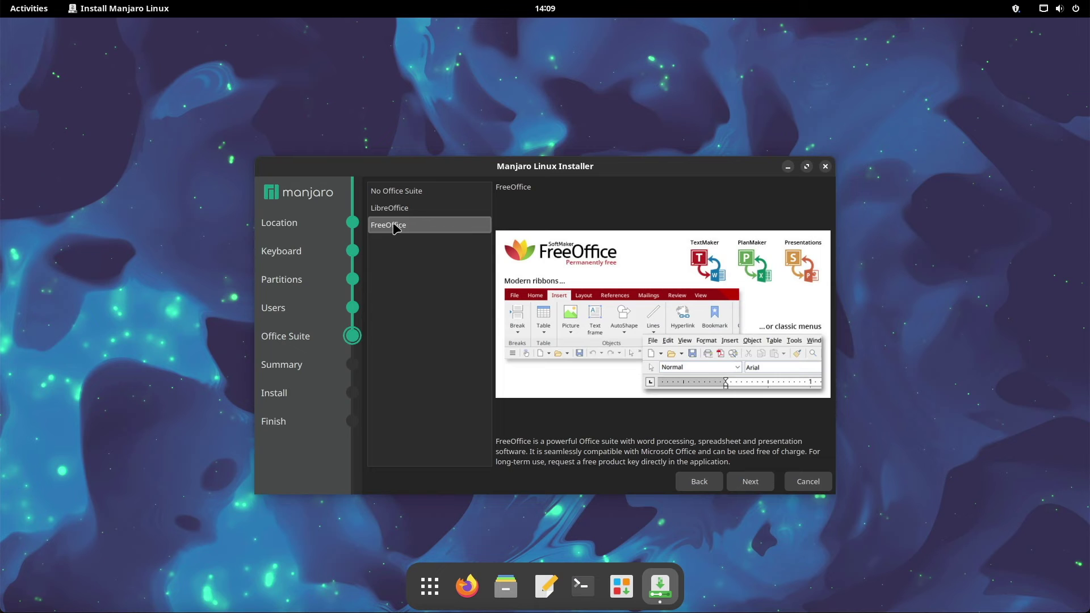
left_click(399, 209)
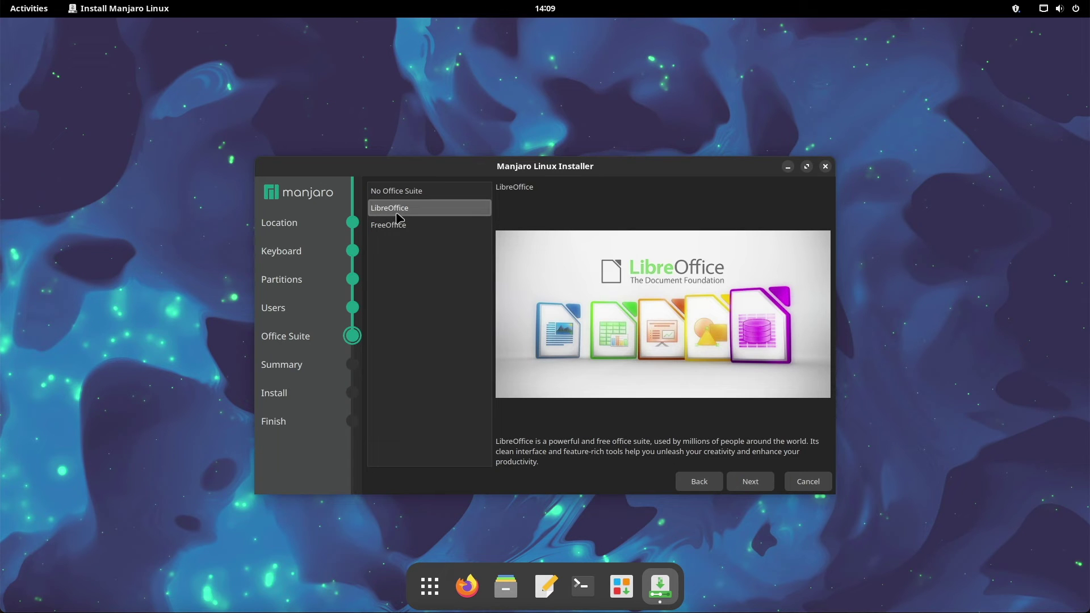
left_click(400, 227)
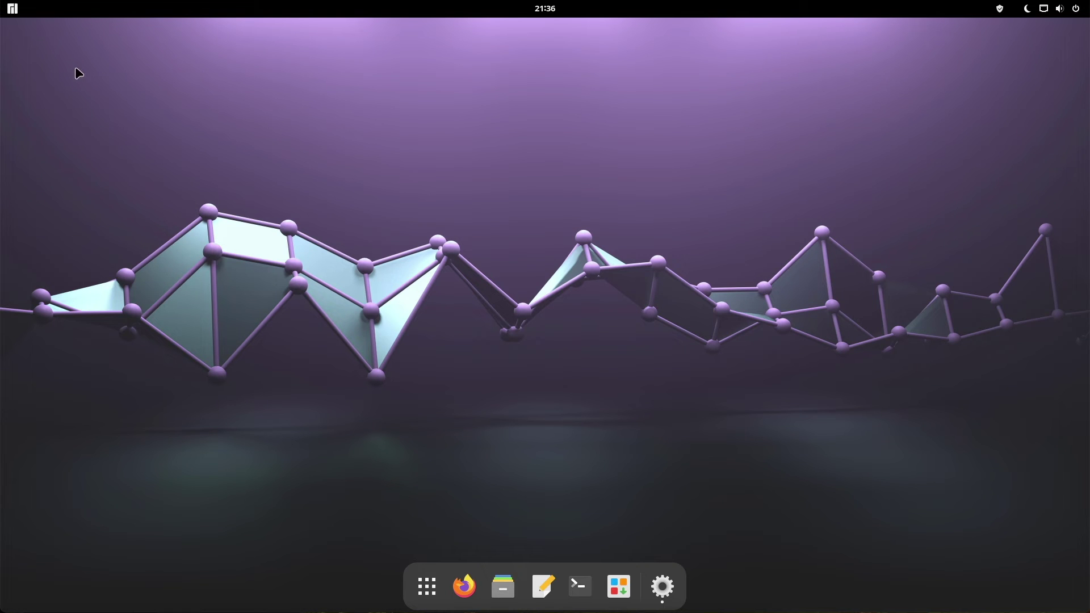
- Bring the Settings window with its About page to the front from the activities overview
left_click(12, 10)
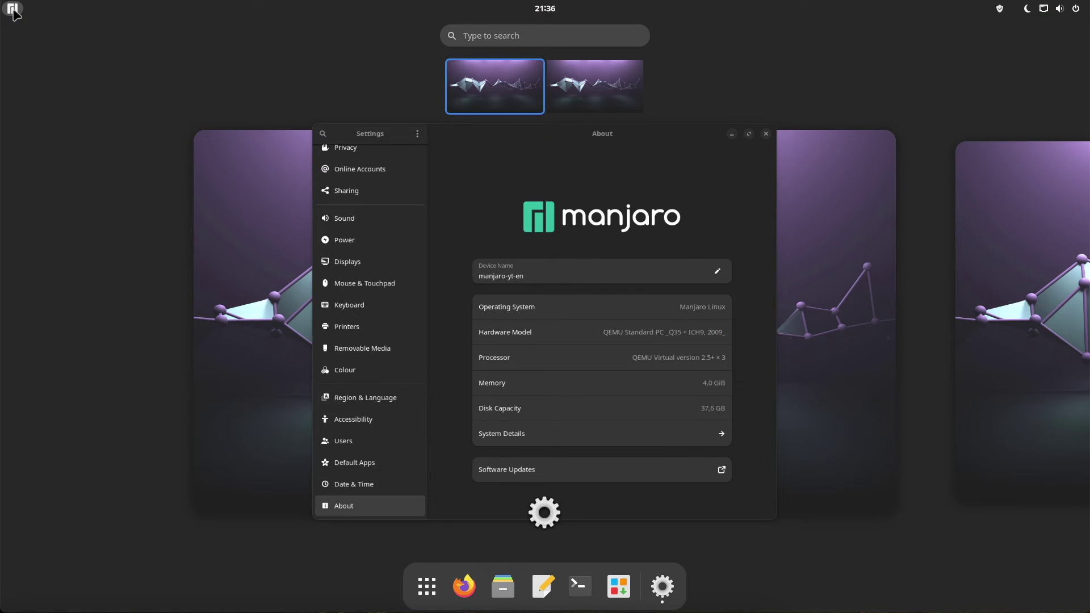
left_click(621, 179)
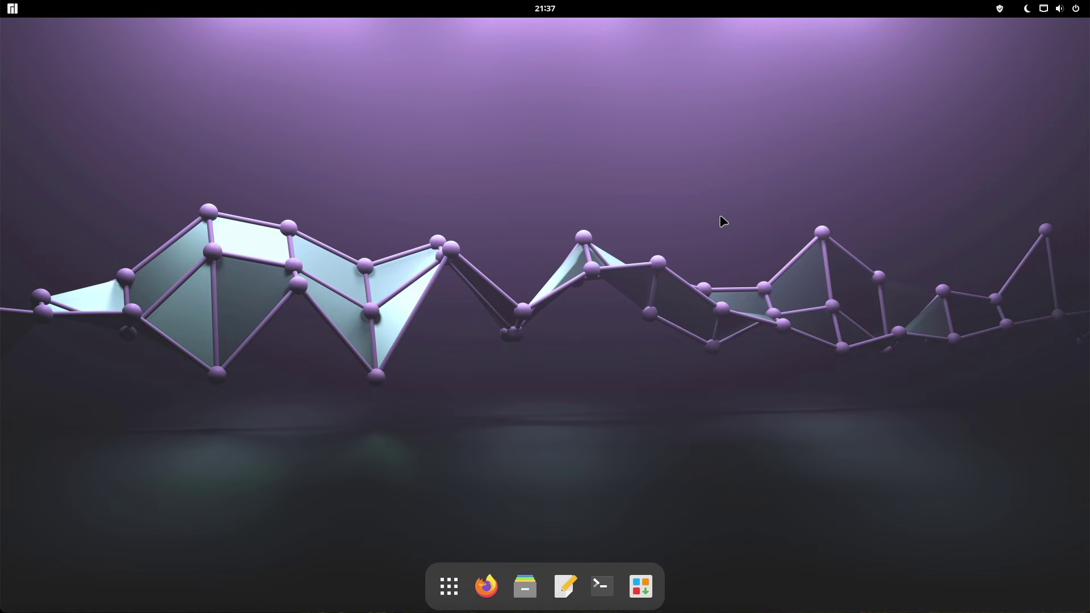
- Show all applications and look through every page of the Accessories folder, then close the folder
left_click(12, 8)
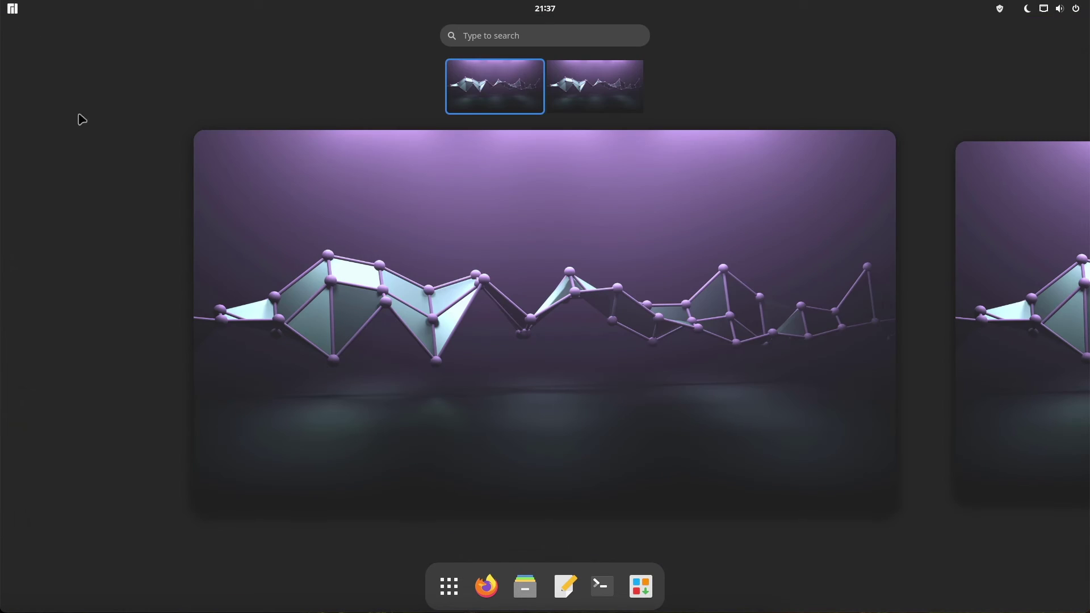
left_click(456, 592)
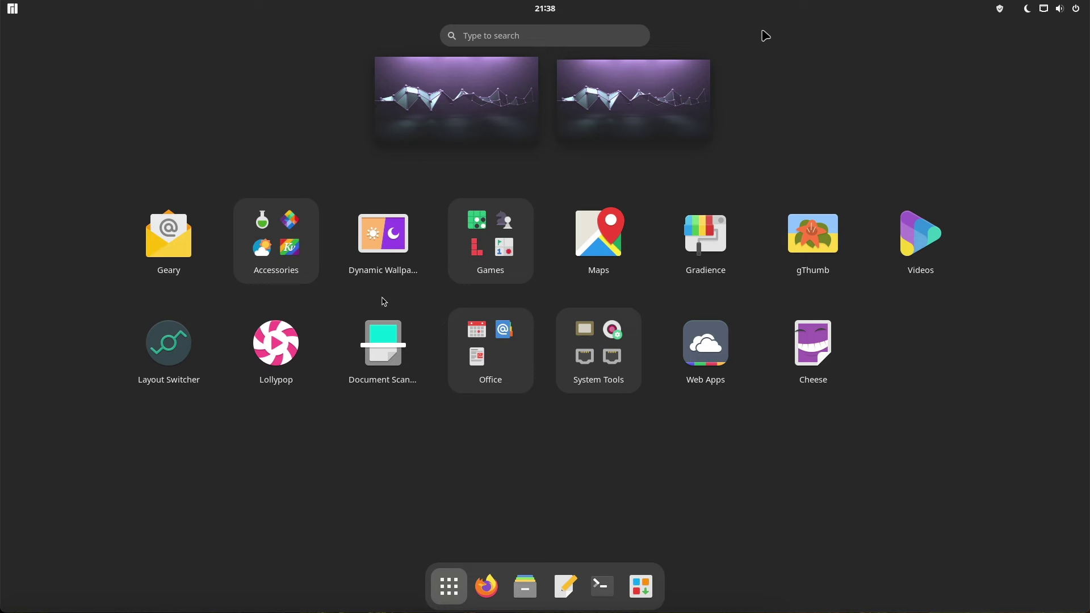
left_click(282, 236)
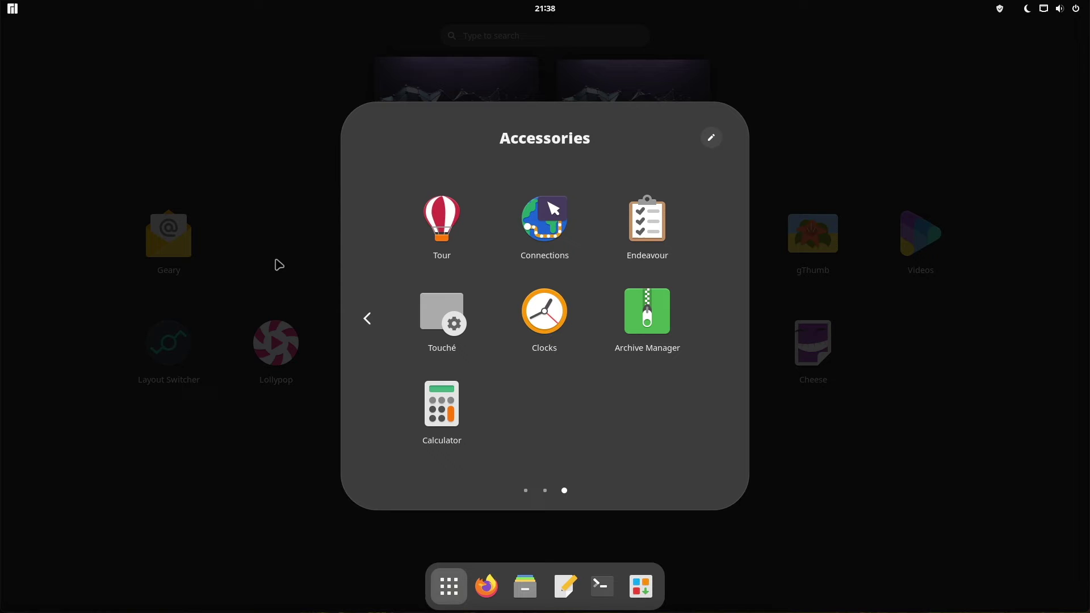
left_click(545, 491)
left_click(526, 492)
left_click(564, 491)
left_click(524, 491)
left_click(546, 491)
left_click(564, 490)
left_click(260, 438)
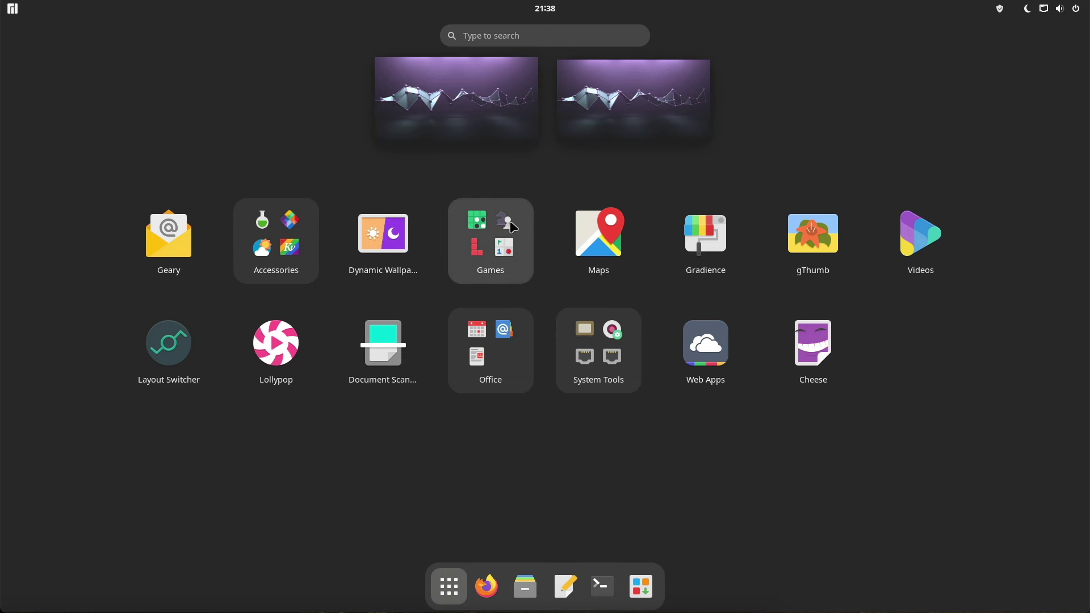
- Look into the Games and Office application folders and close each one
left_click(507, 261)
left_click(856, 426)
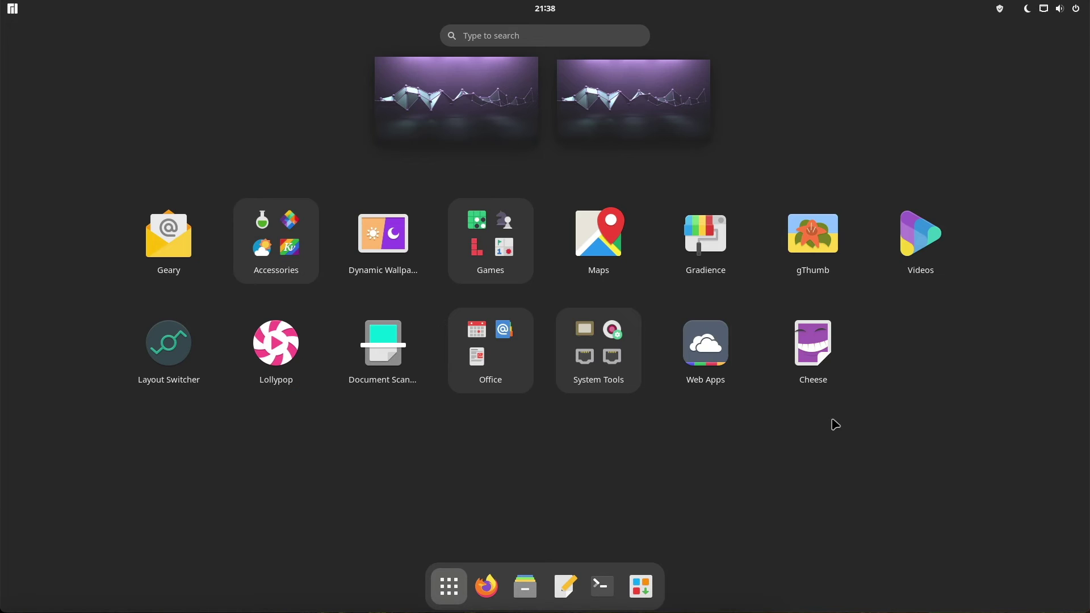
left_click(514, 360)
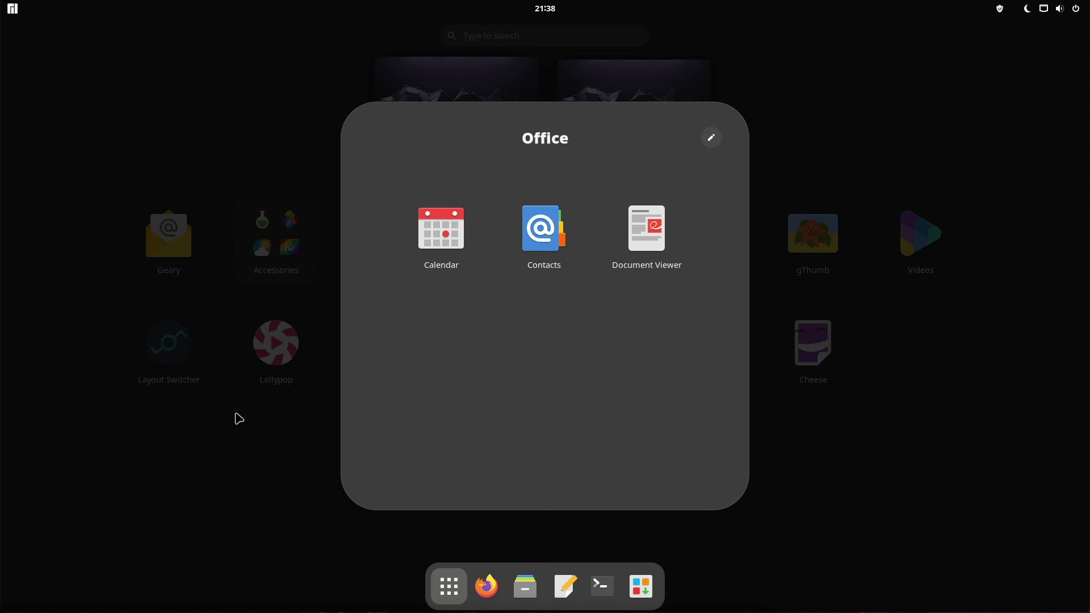
left_click(247, 419)
- Look through every page of the System Tools folder and close it
left_click(612, 356)
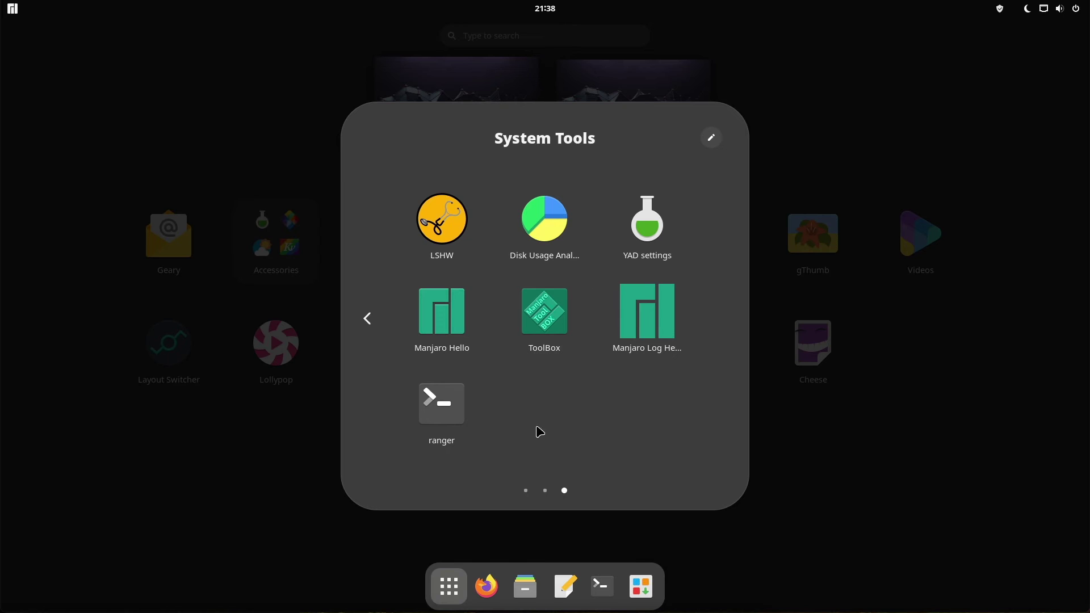
left_click(545, 492)
left_click(525, 491)
left_click(545, 492)
left_click(564, 491)
left_click(525, 491)
left_click(545, 491)
left_click(564, 492)
left_click(883, 454)
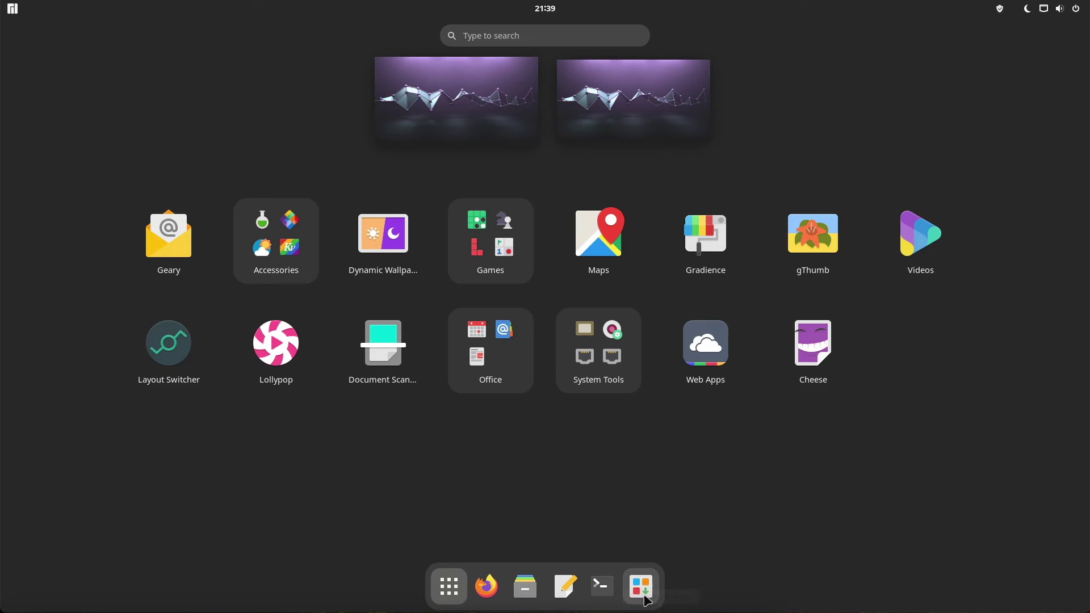
- Open the software manager, search for "vlc", view the VLC package details, and return to the browse list
left_click(641, 586)
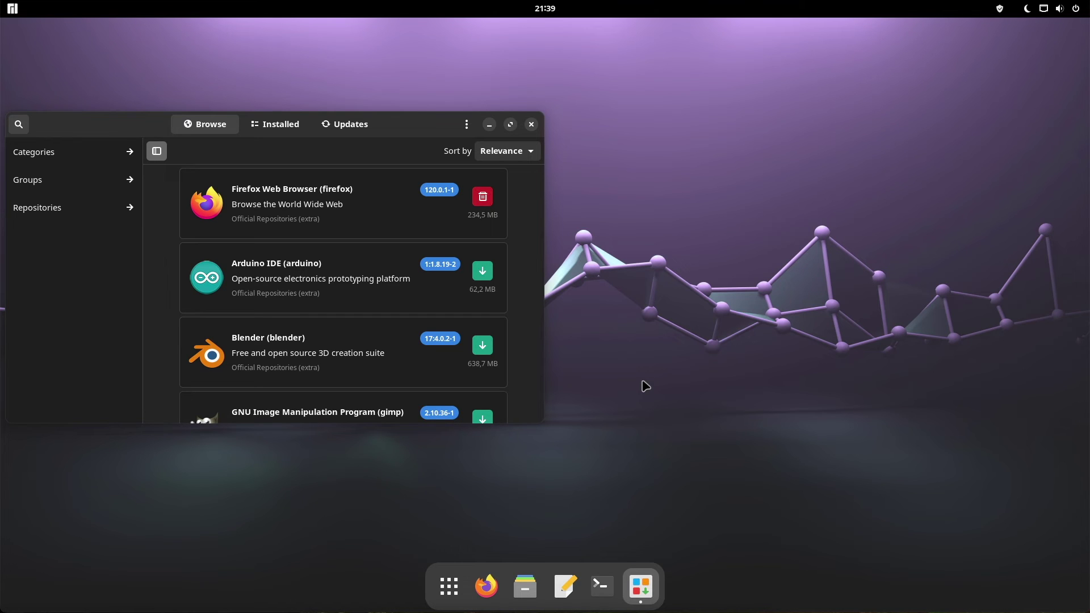
left_click(20, 124)
type("vlc")
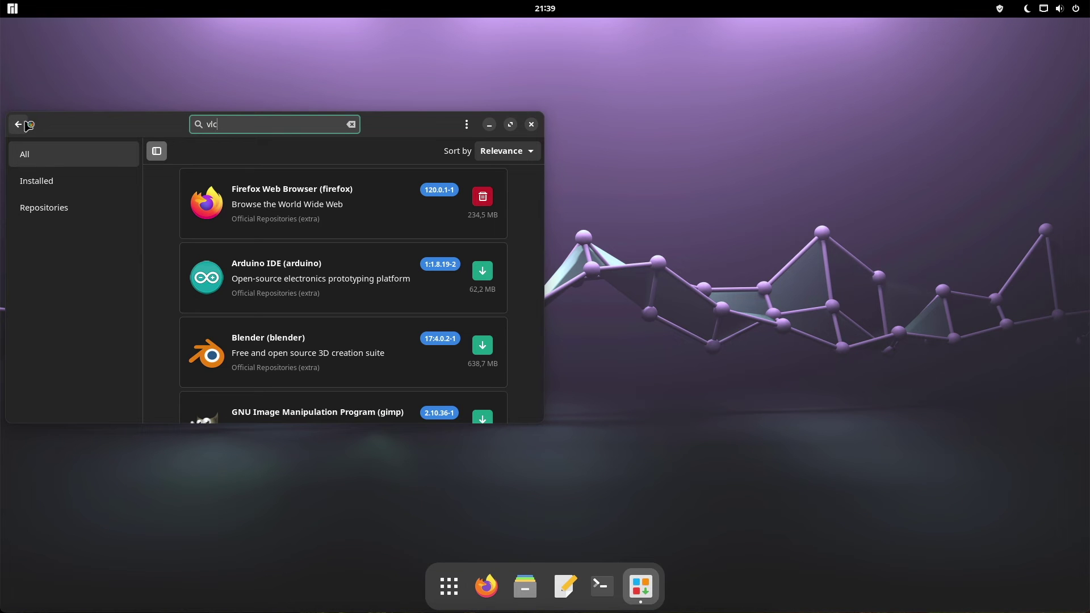
left_click(300, 217)
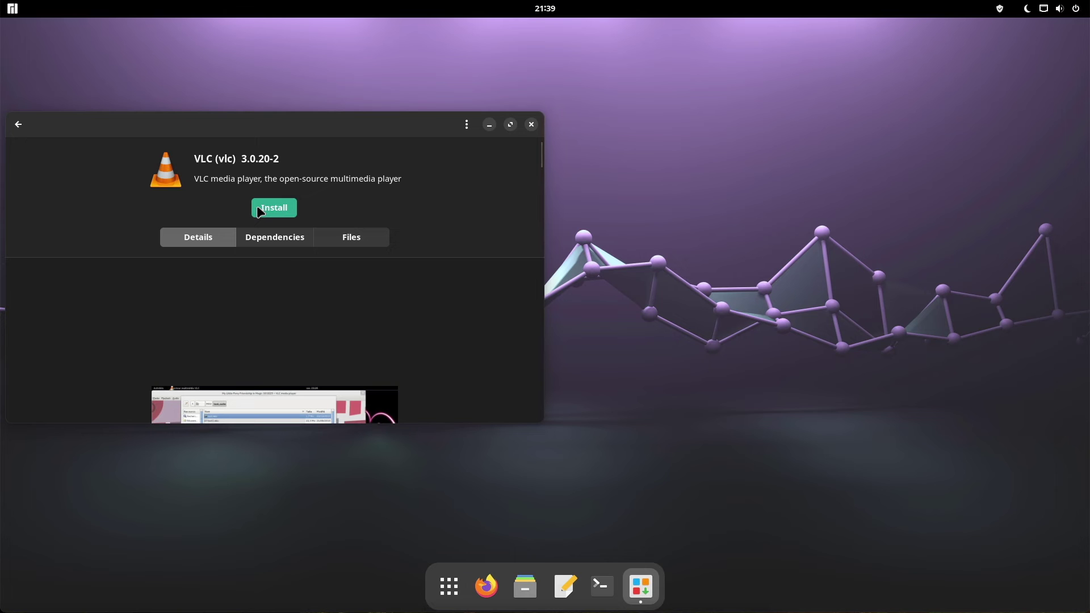
left_click(18, 124)
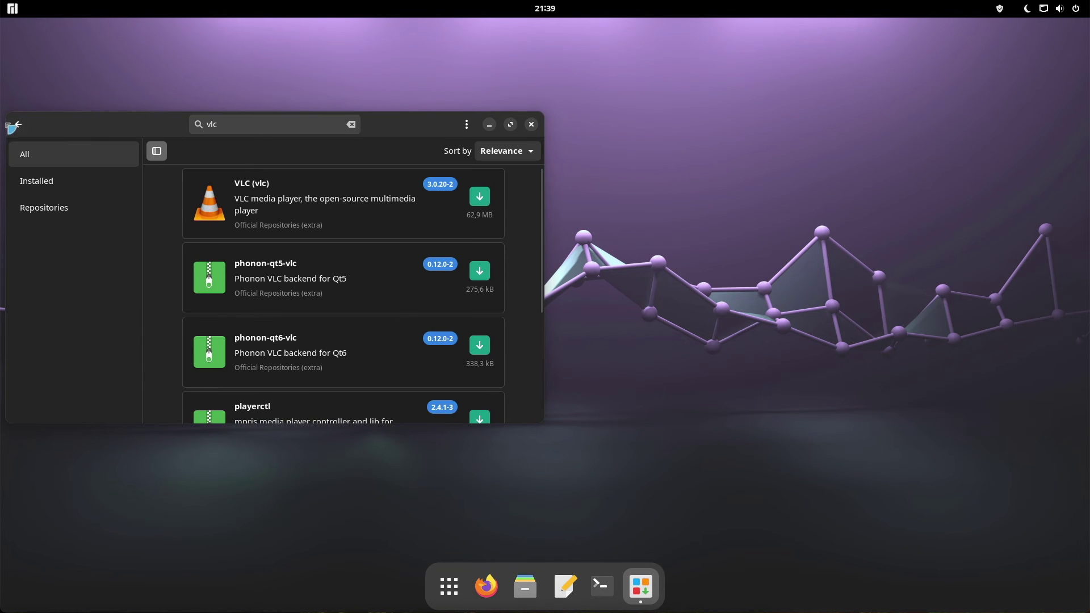
left_click(18, 124)
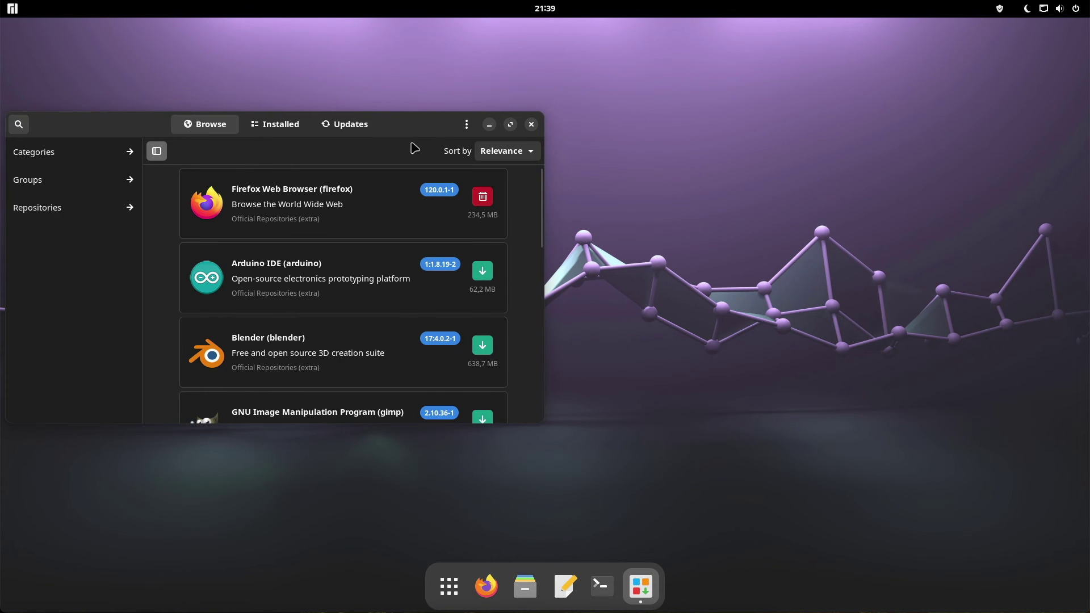
- Check the software manager for system updates, move its window away from the screen edge, and close it
left_click(352, 130)
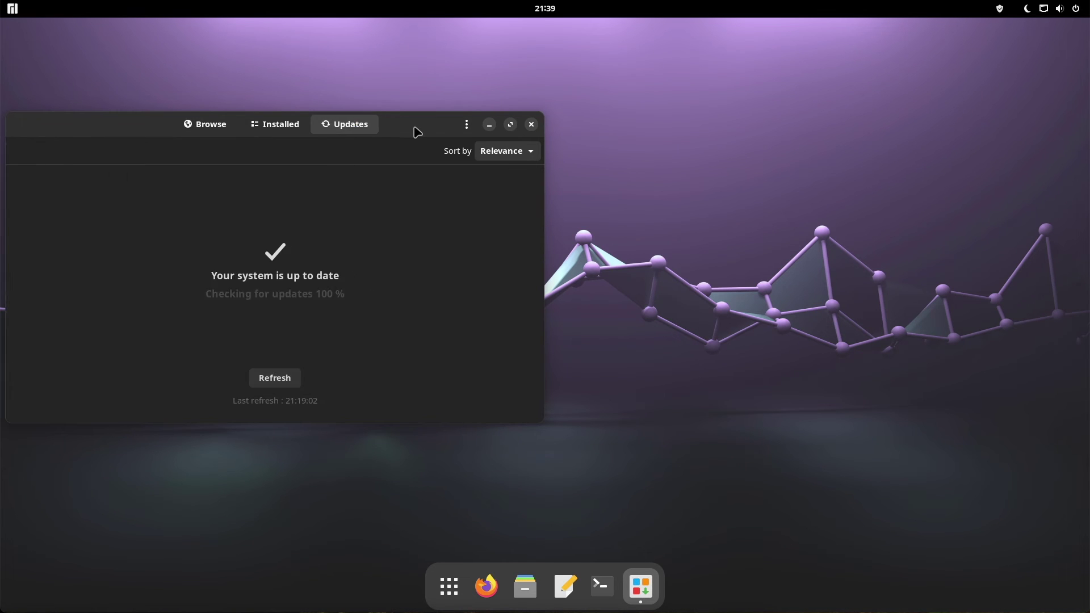
left_click_drag(414, 129, 590, 120)
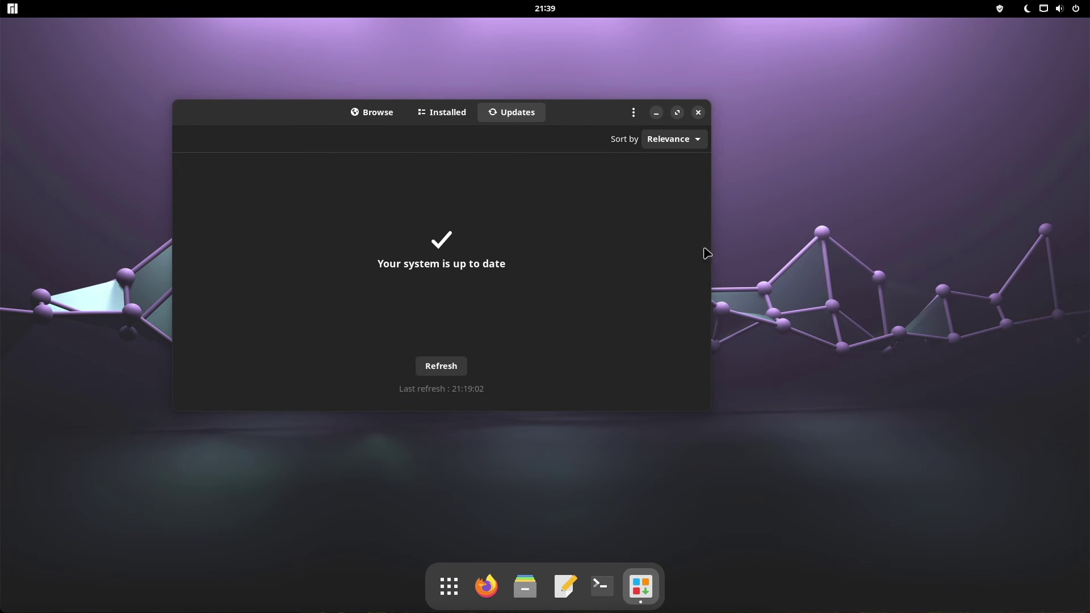
left_click(698, 113)
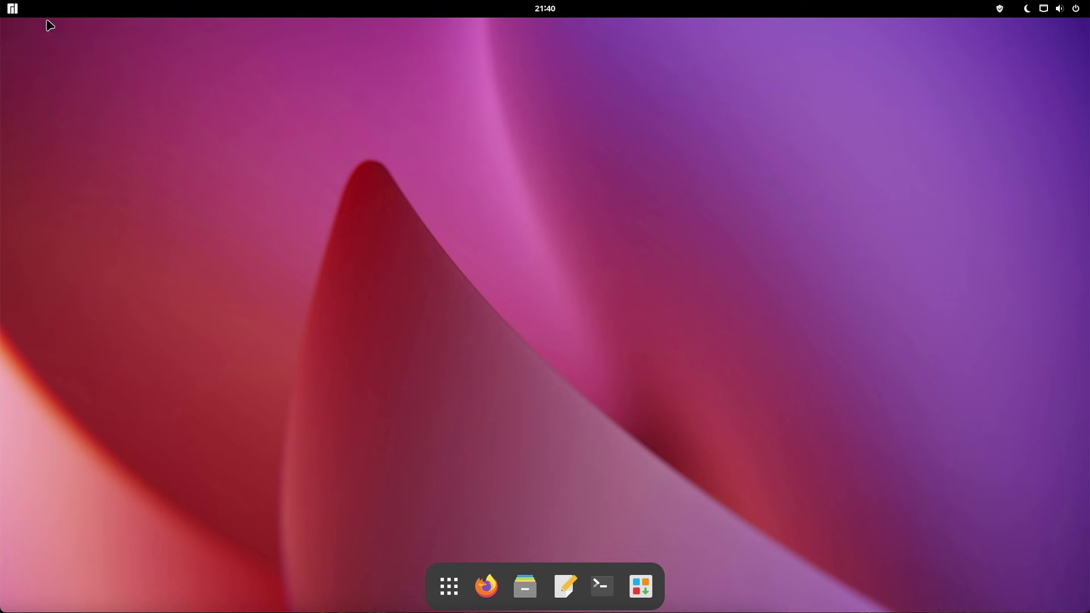
- Show the full application grid from the activities overview
left_click(13, 8)
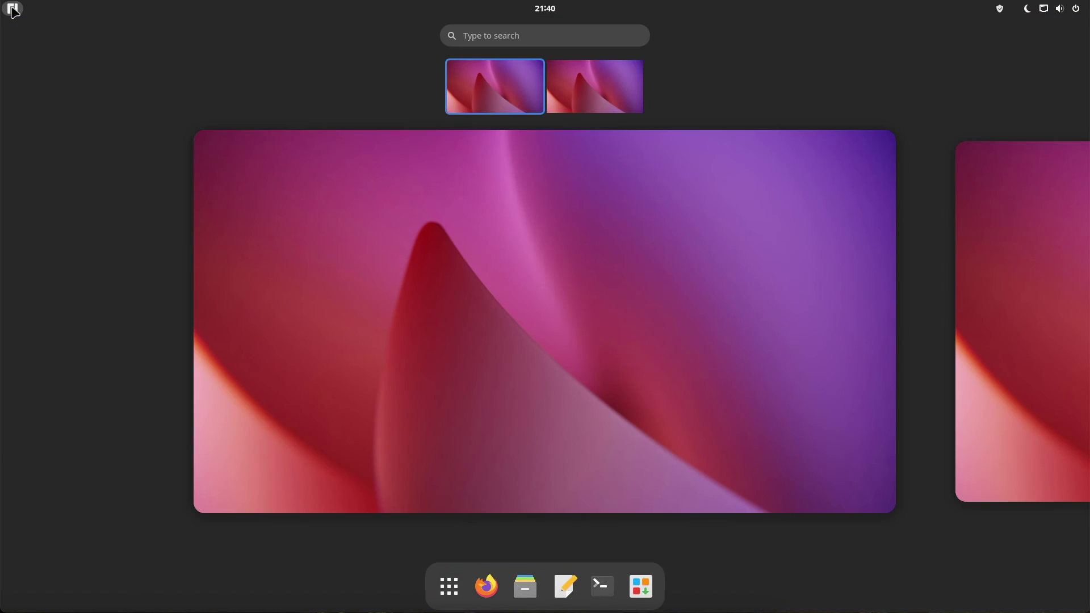
left_click(449, 586)
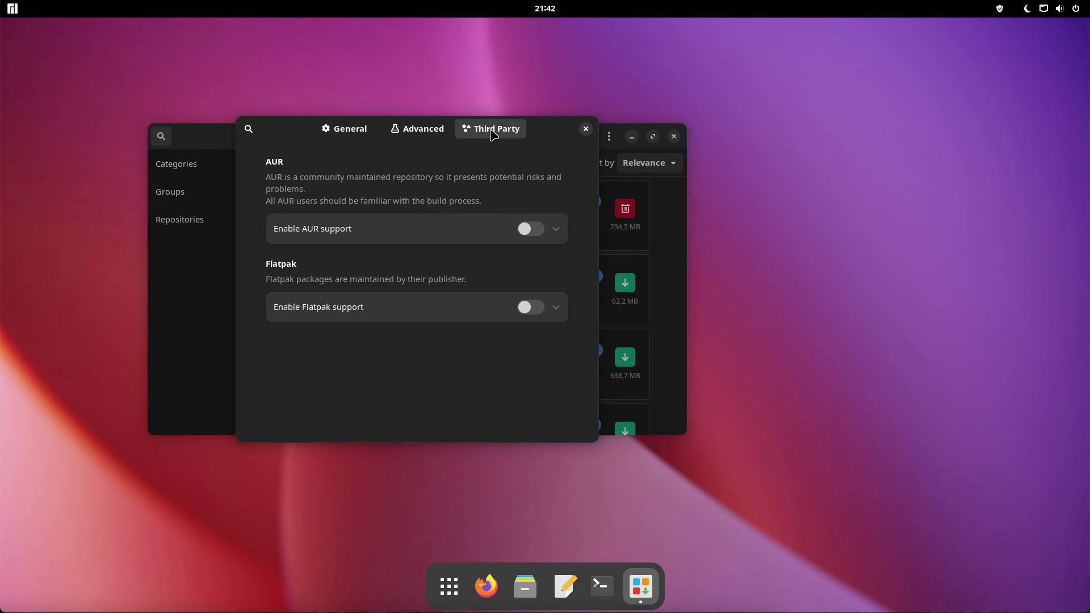
- Close the software manager's third-party support preferences without enabling AUR or Flatpak, and close its main window
left_click(585, 129)
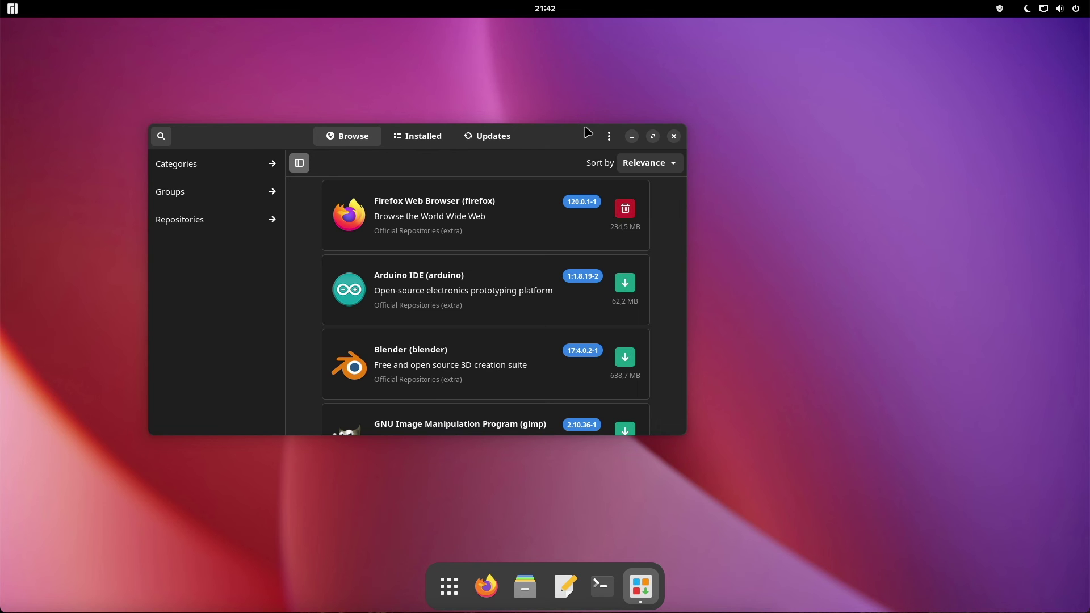
left_click(674, 136)
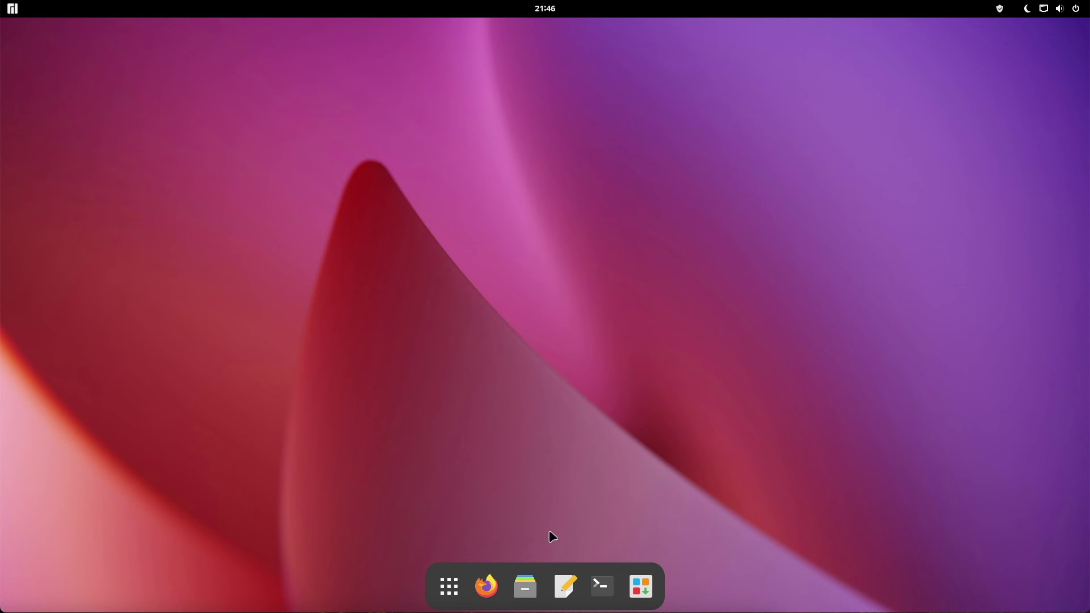
- Search the activities overview for "layout", open Layout Switcher, and move its window to the middle of the desktop
left_click(11, 8)
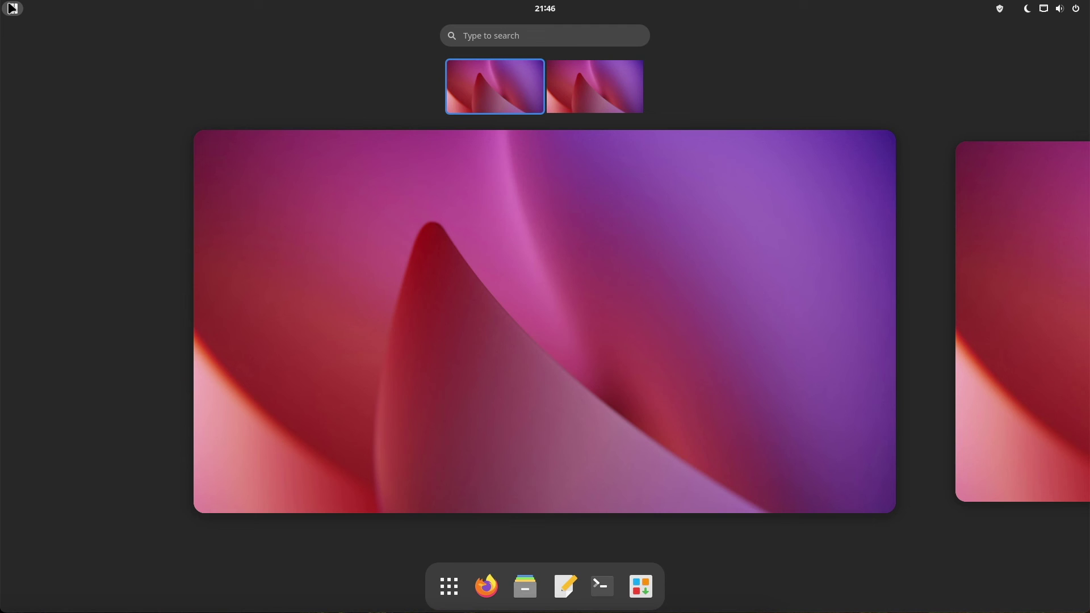
left_click(528, 38)
type("layout")
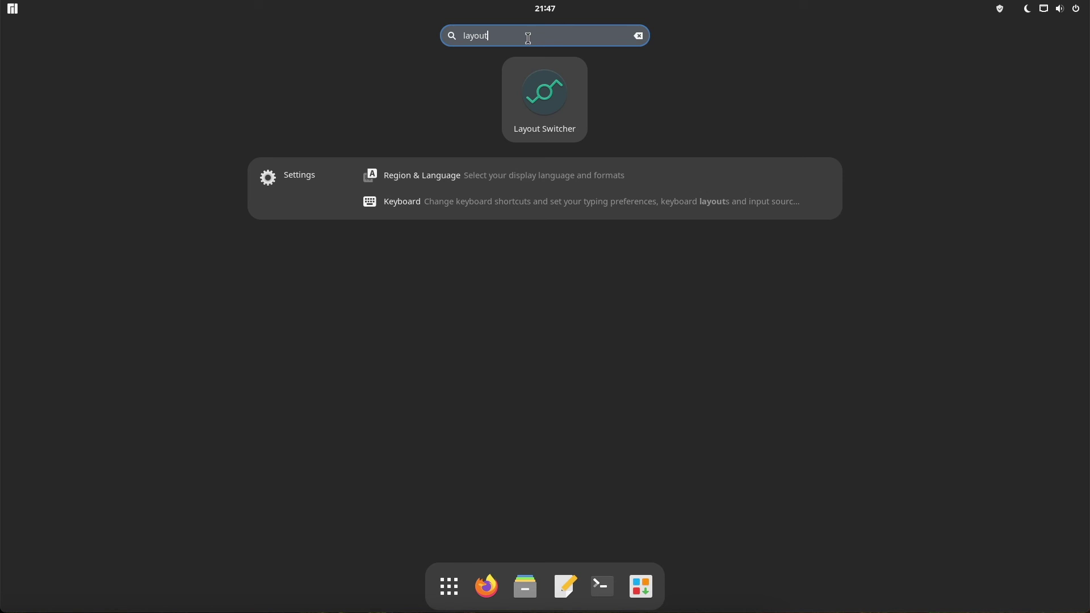
left_click(548, 98)
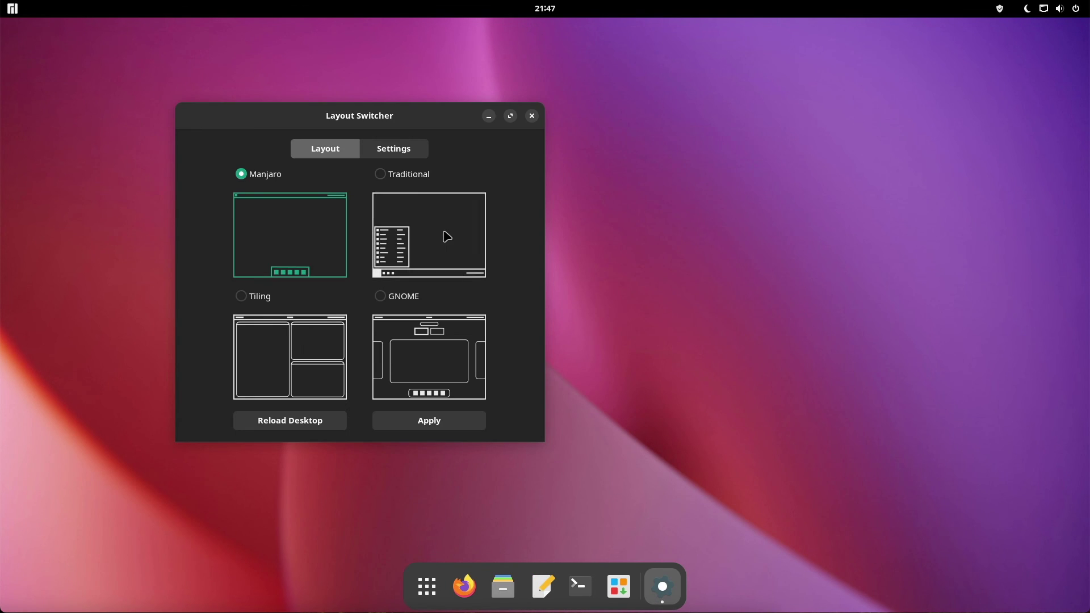
left_click_drag(267, 137, 453, 164)
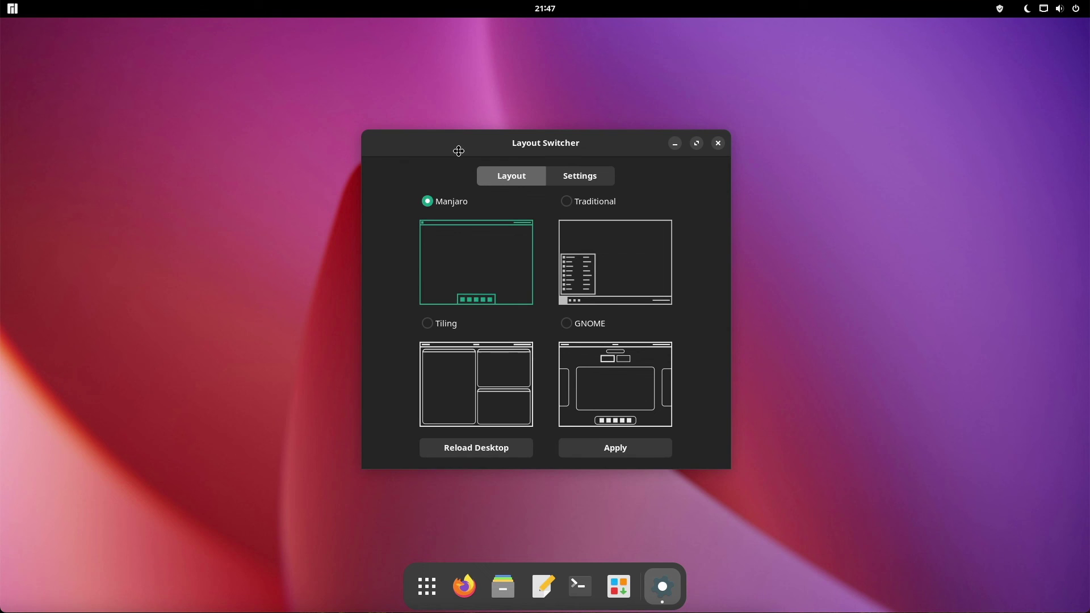
- Apply the Traditional desktop layout, open Files, and move the Layout Switcher window beside it
left_click(581, 203)
left_click(610, 447)
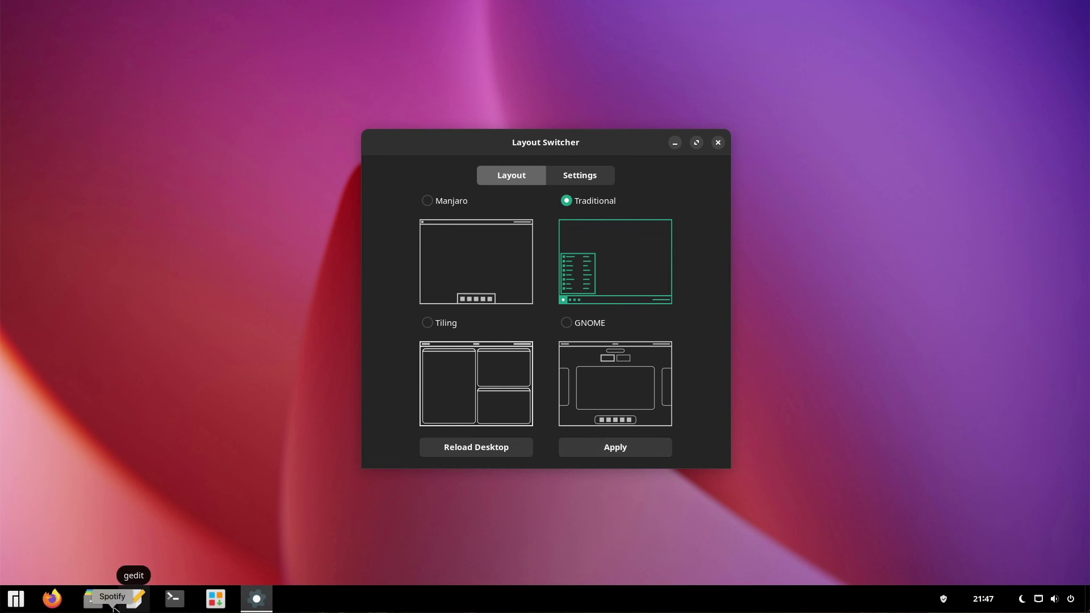
left_click(93, 598)
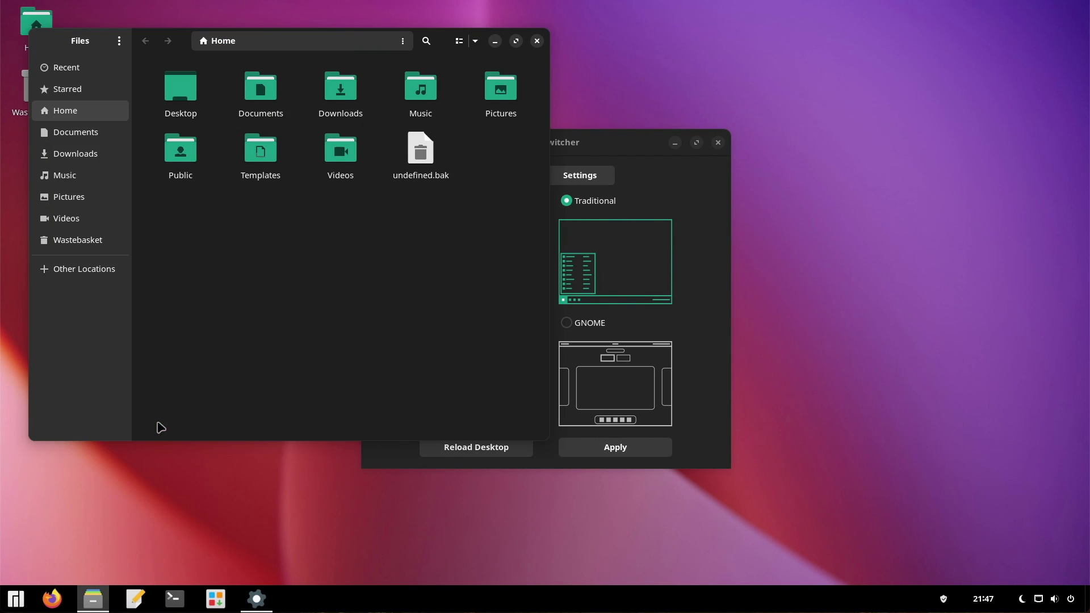
left_click_drag(699, 140, 975, 135)
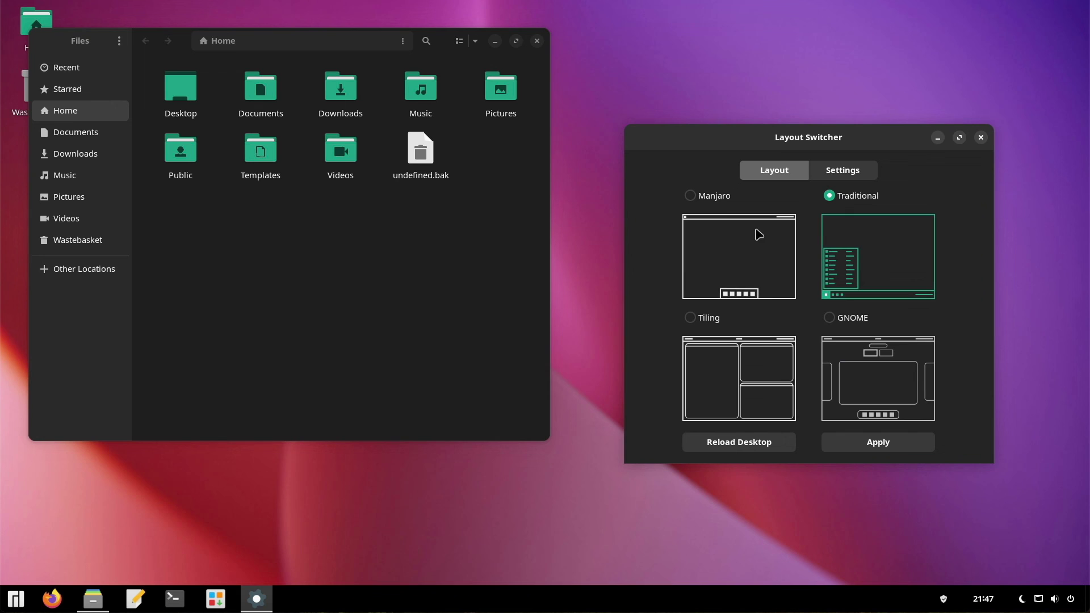
- Switch the desktop to the light appearance by turning off Dark Style, and briefly check the application menu
left_click(1024, 597)
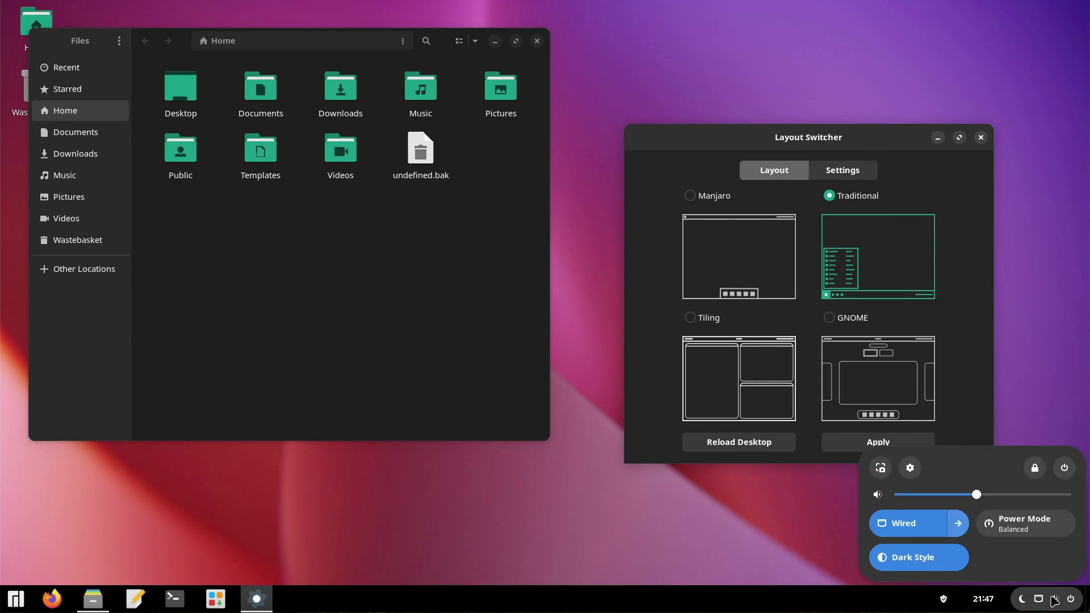
left_click(917, 553)
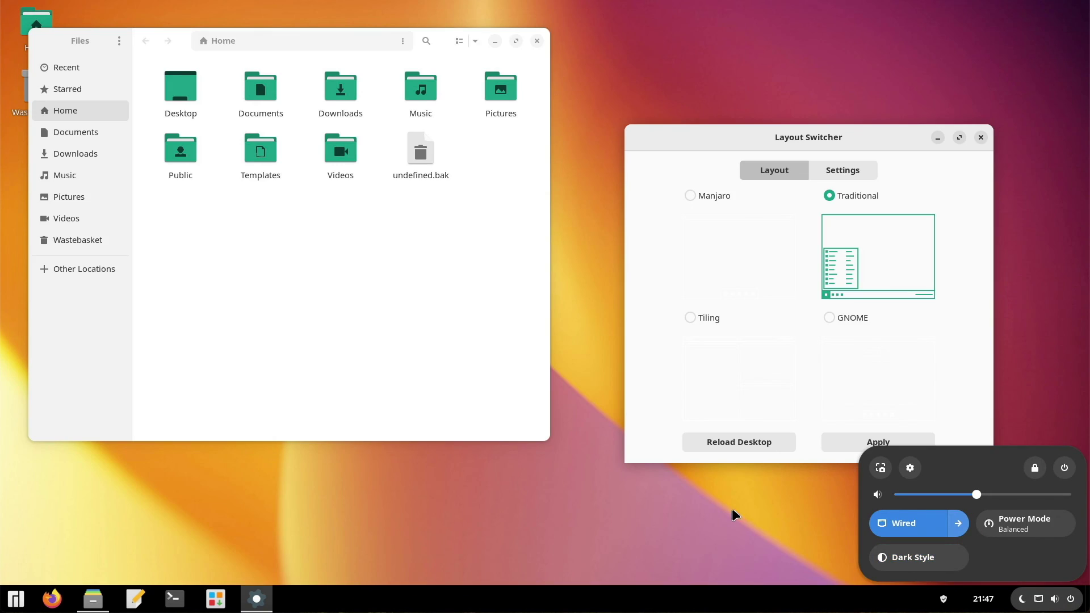
left_click(719, 526)
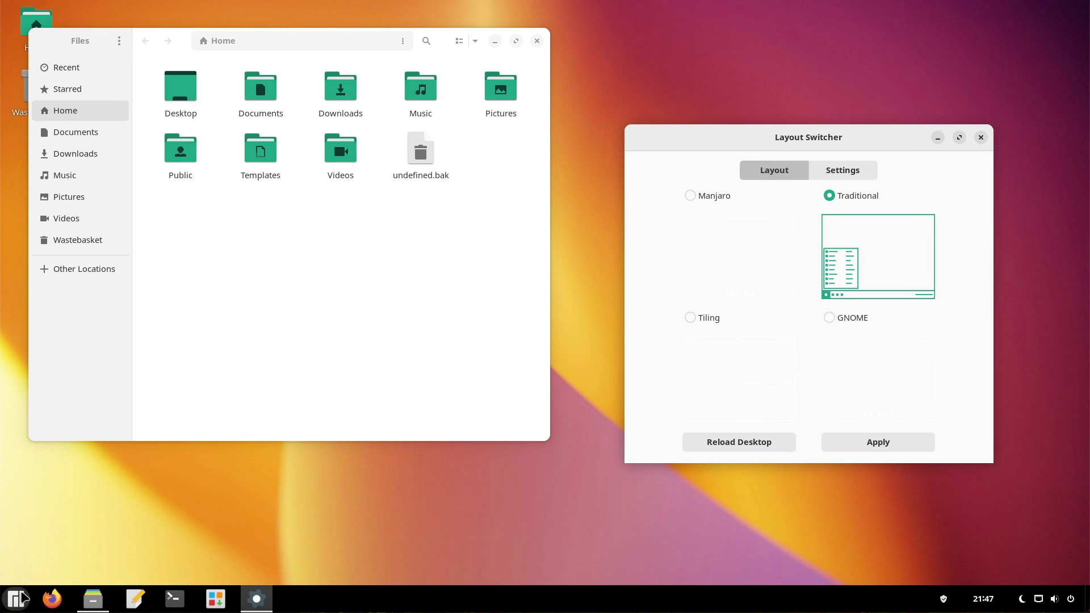
left_click(22, 598)
left_click(22, 598)
- Turn Dark Style back on and close the quick settings
left_click(1022, 598)
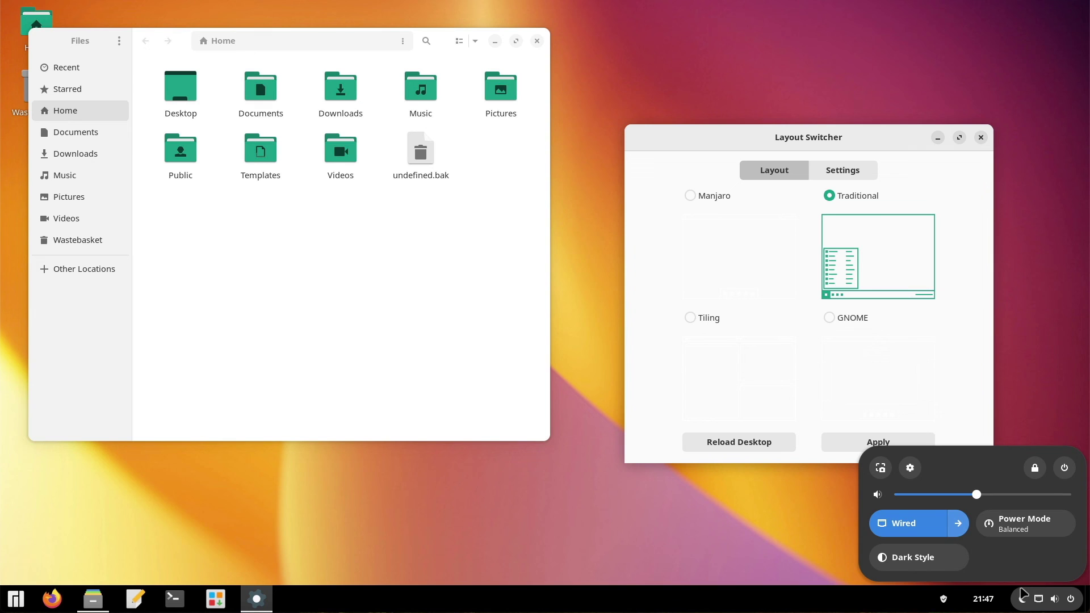
left_click(919, 556)
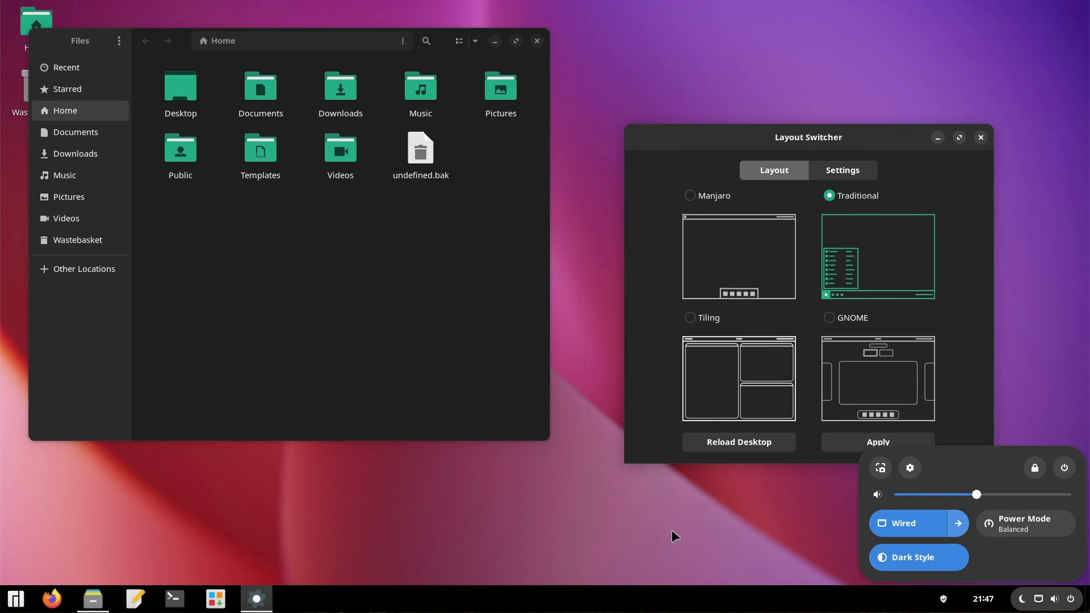
left_click(673, 533)
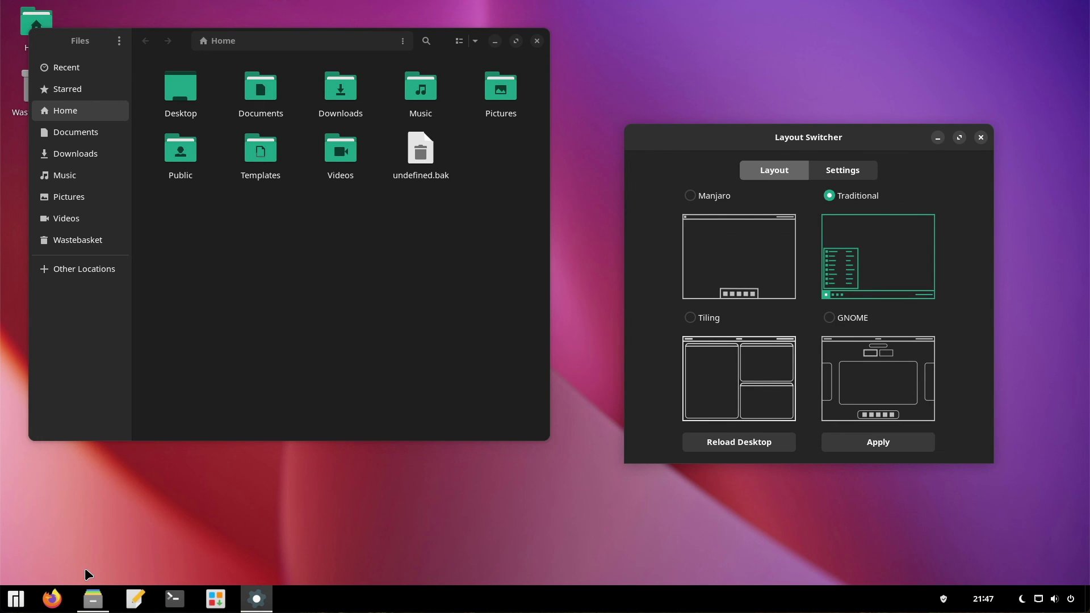
- Open the text editor, write "Whatsuuuup?" in the blank document, and close it without saving
left_click(135, 598)
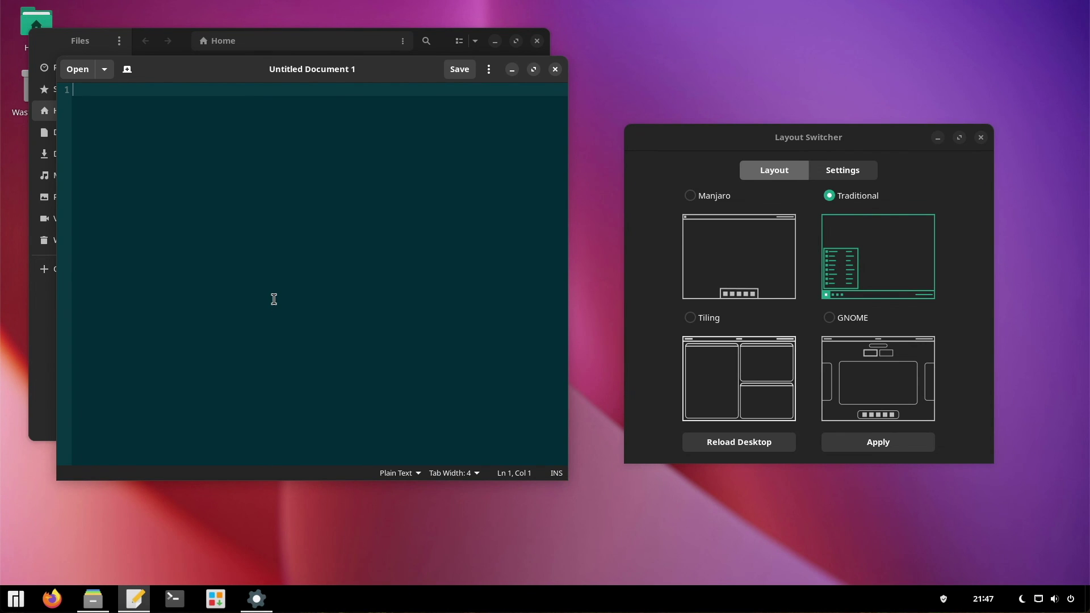
type("Whats")
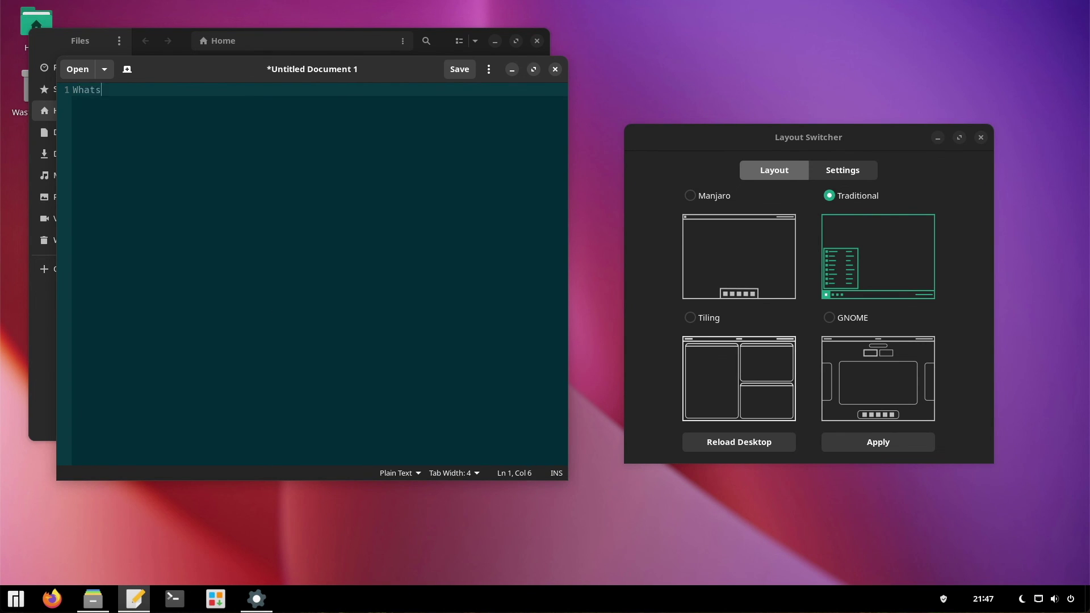
type("uuuup?")
left_click(555, 69)
left_click(216, 316)
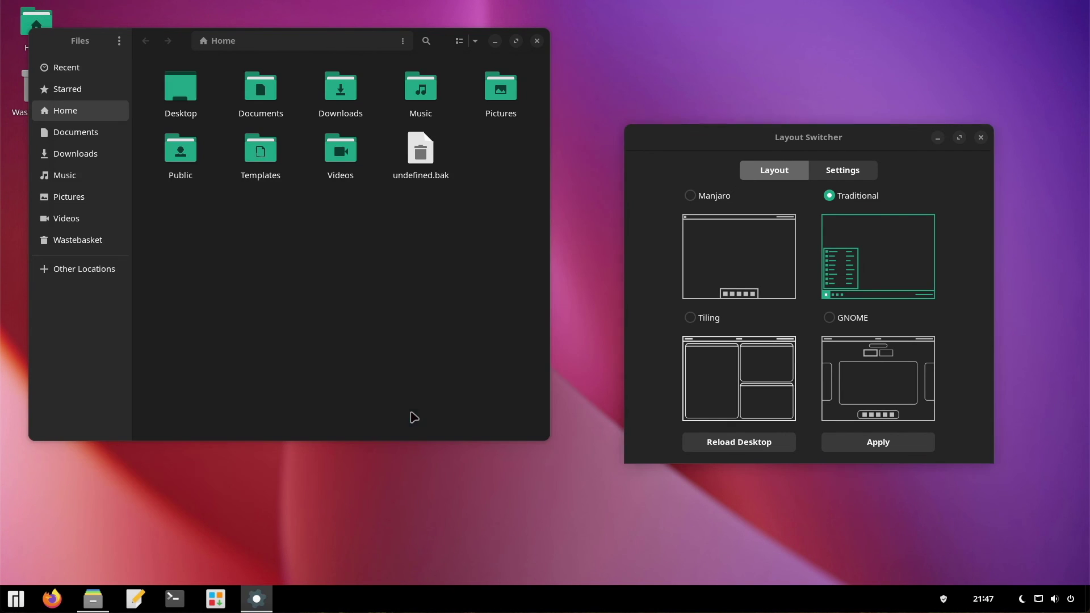
- List all app categories in the application menu, look through the Accessories apps, and return to the category list
left_click(23, 603)
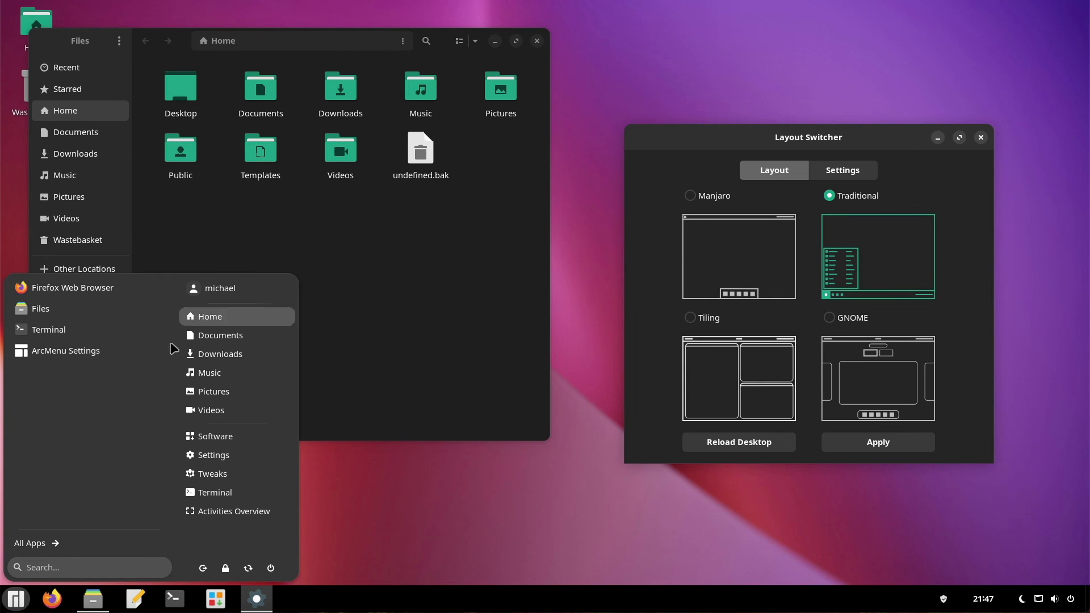
left_click(38, 542)
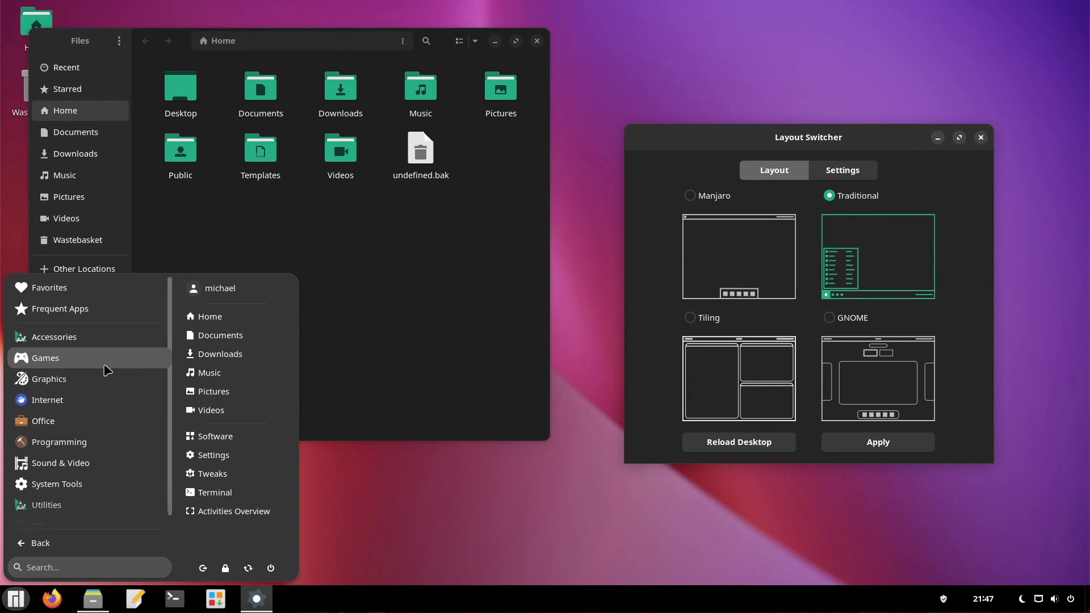
left_click(77, 339)
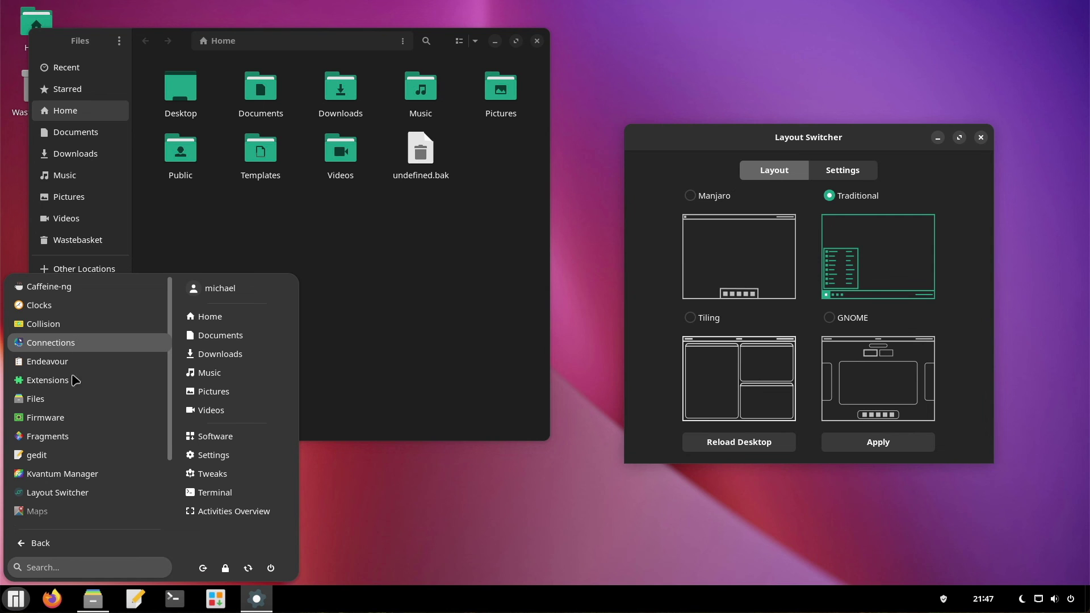
scroll(82, 494, "down", 3)
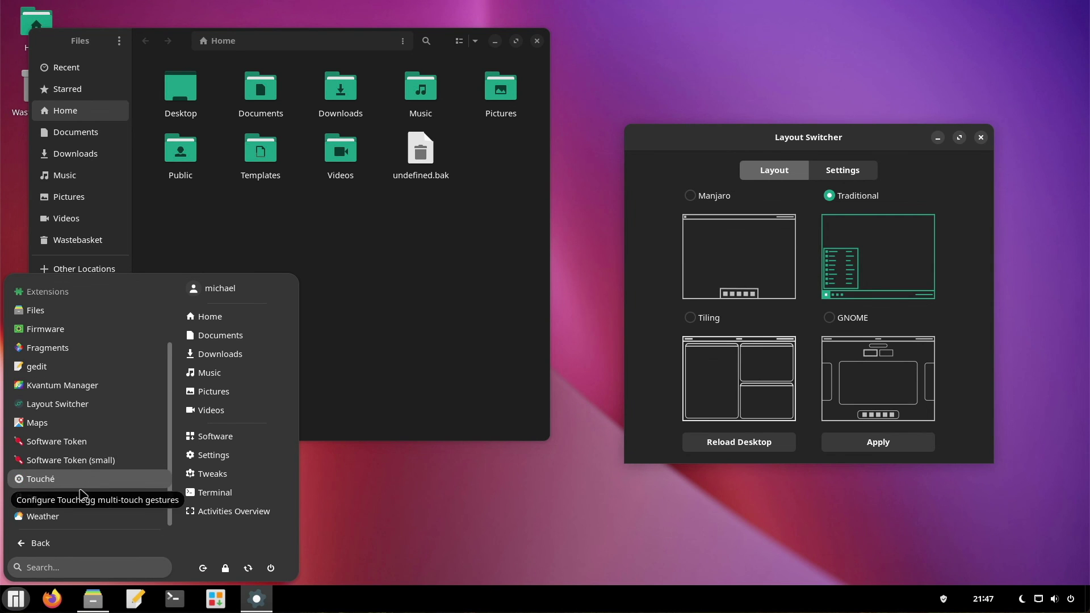
scroll(82, 494, "up", 3)
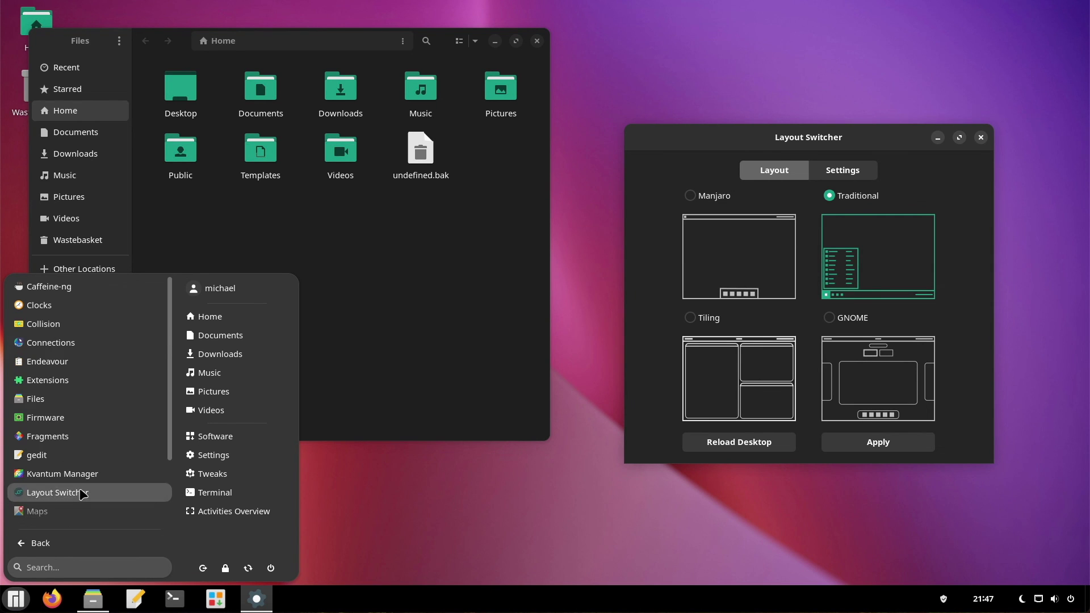
left_click(40, 543)
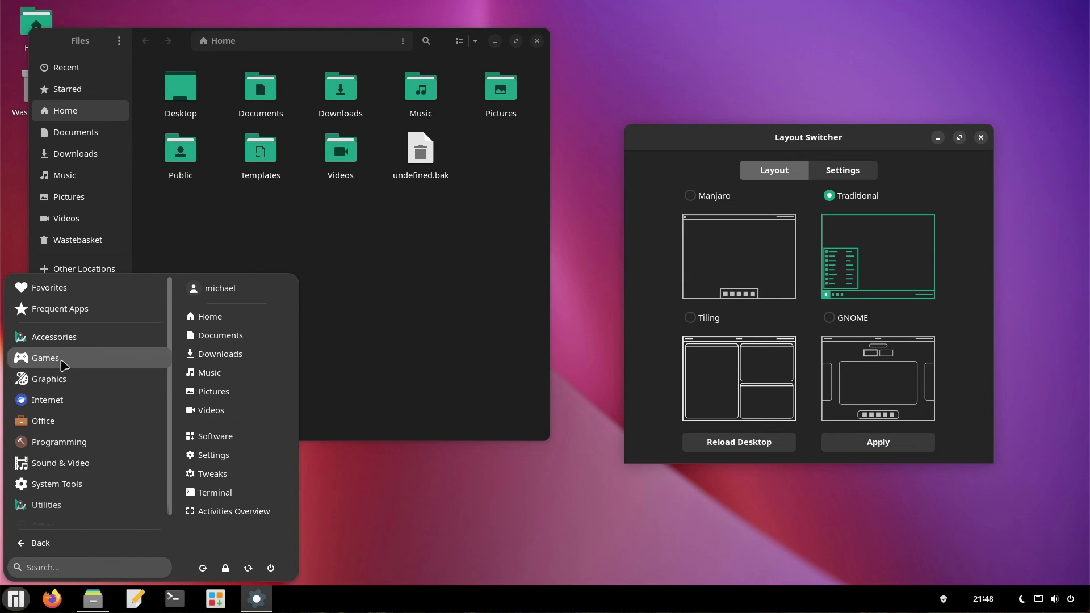
- Look through the apps in the Games, Graphics, Internet, Office and Programming categories of the application menu
left_click(61, 359)
left_click(39, 543)
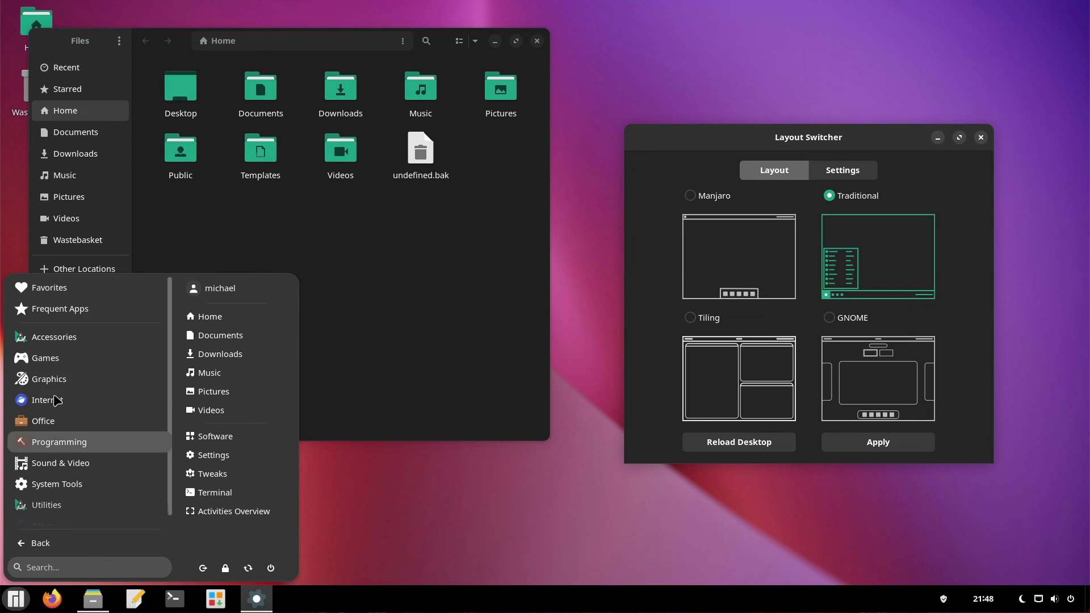
left_click(57, 382)
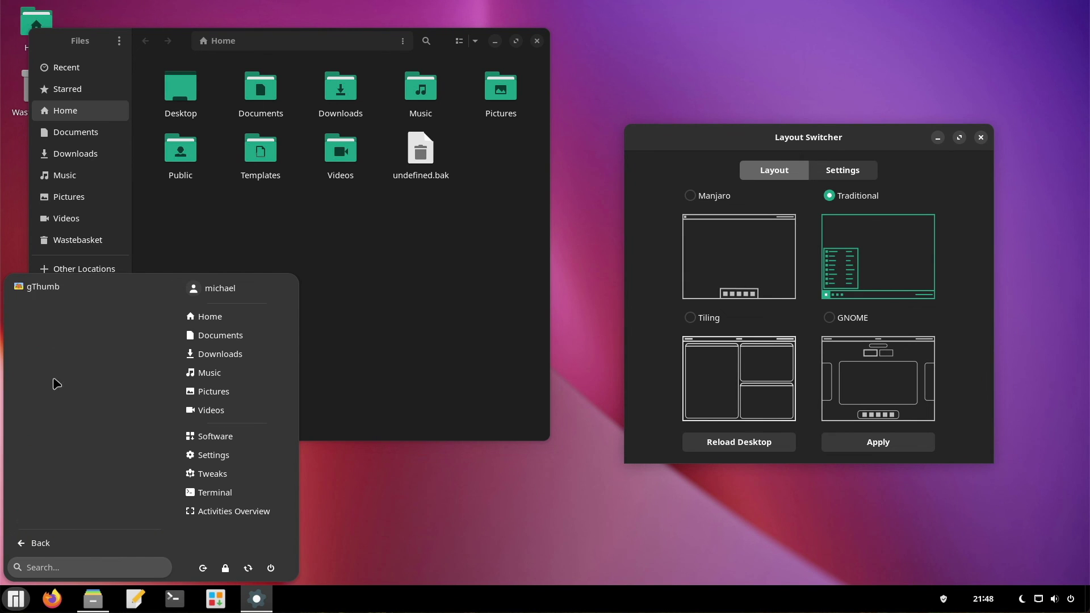
left_click(41, 538)
left_click(67, 406)
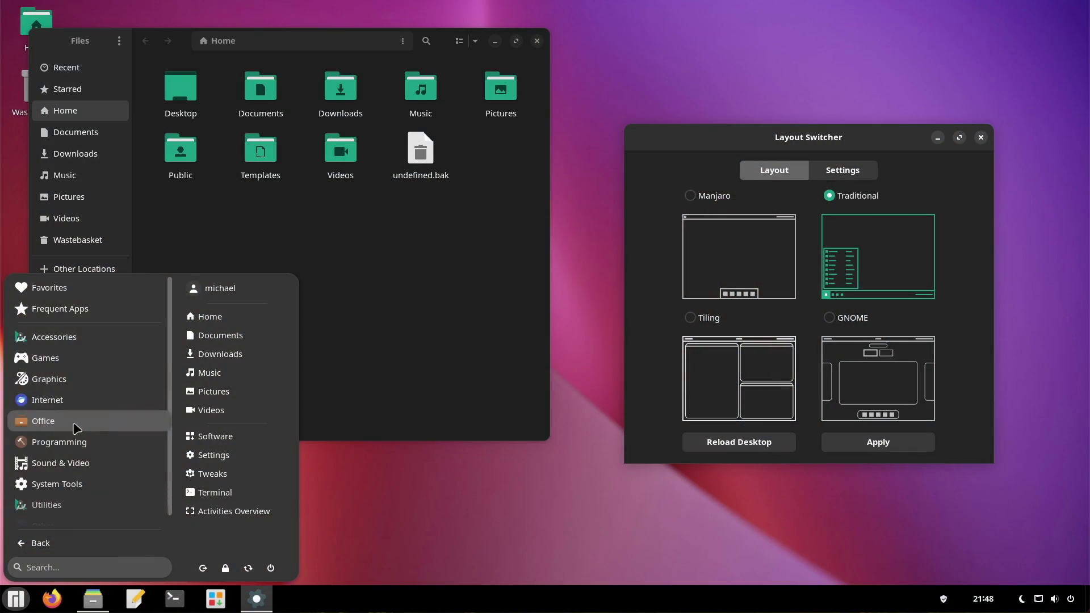
left_click(76, 425)
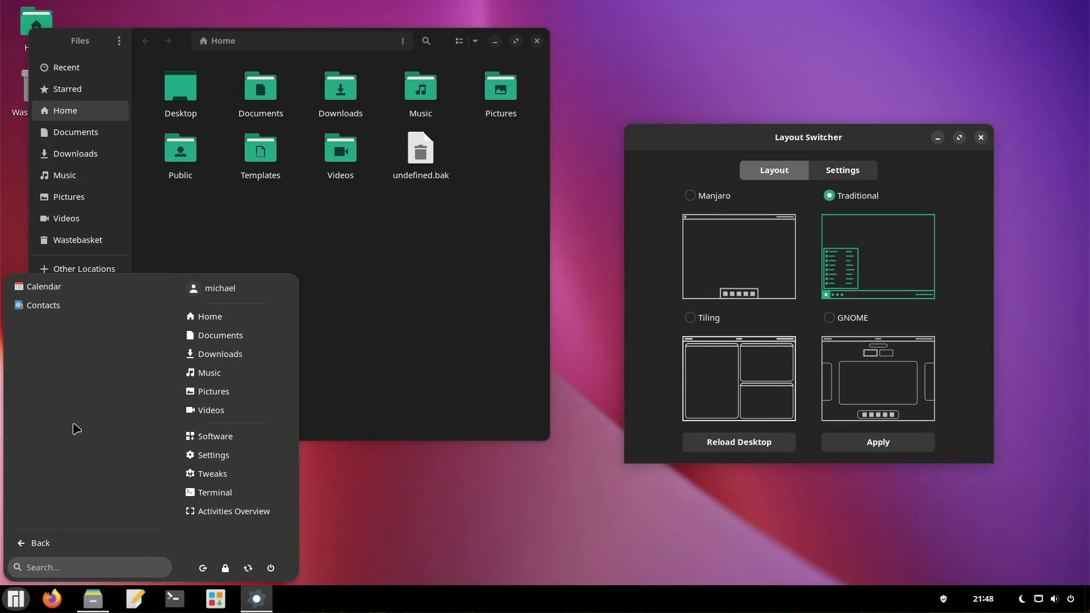
left_click(46, 542)
left_click(55, 448)
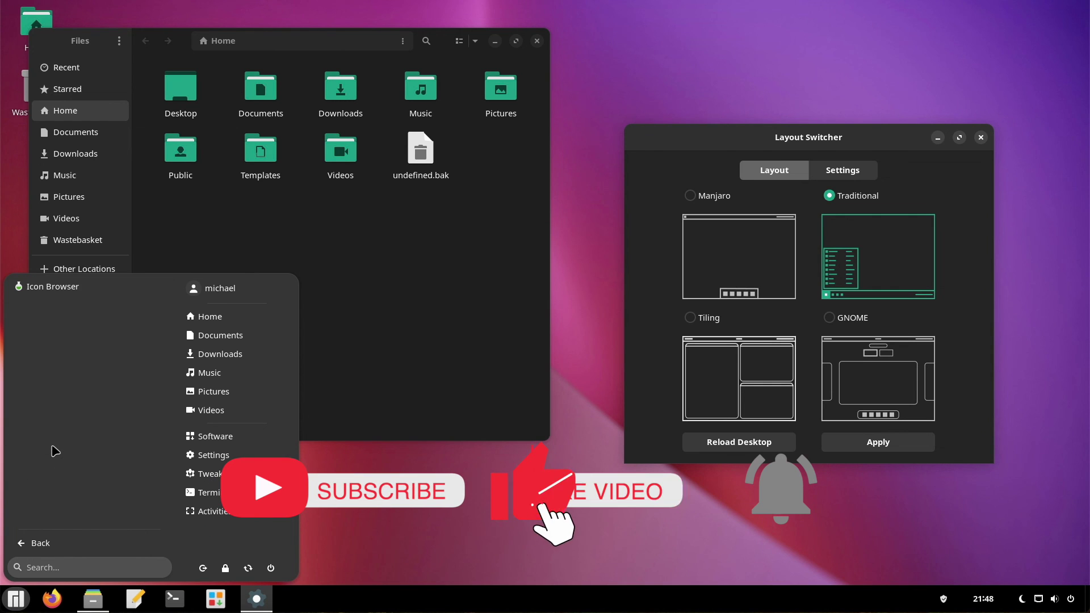